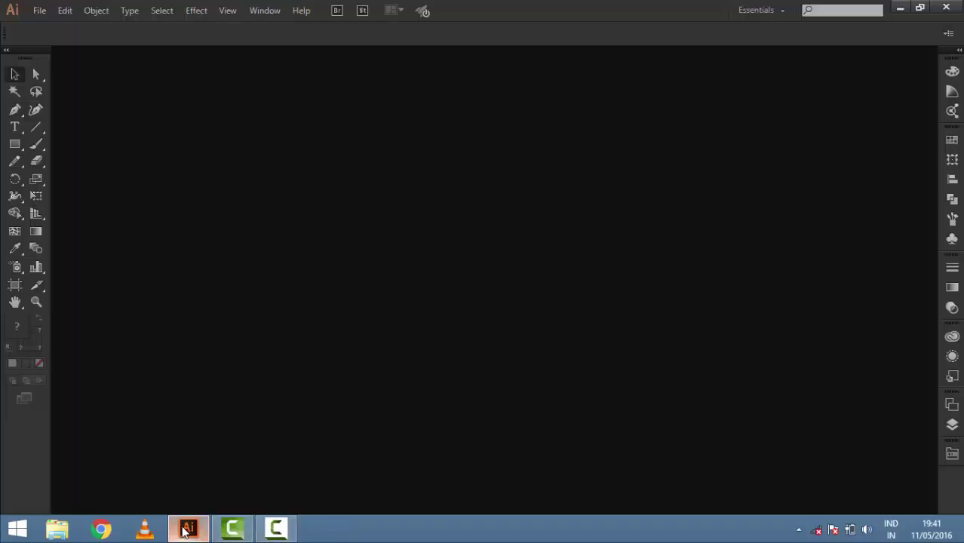
Step: Bring Illustrator forward and open the Boruto picture xxx.jpg as a document
{"action": "left_click", "coordinate": [36, 10]}
{"action": "left_click", "coordinate": [60, 56]}
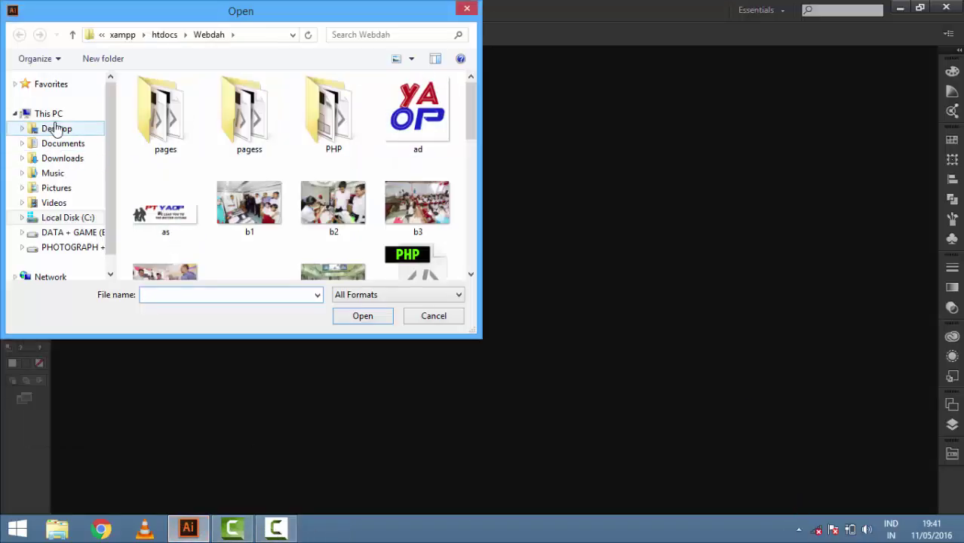
{"action": "key", "text": "Escape"}
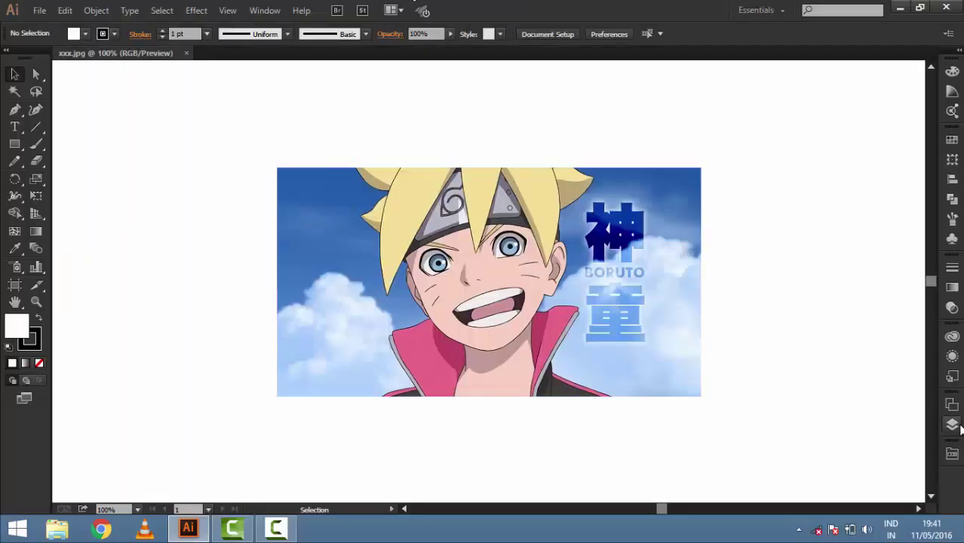
Step: Set the fill to None, take the Pen tool and zoom in on the top of the hair
{"action": "left_click", "coordinate": [952, 424]}
{"action": "left_click", "coordinate": [899, 360]}
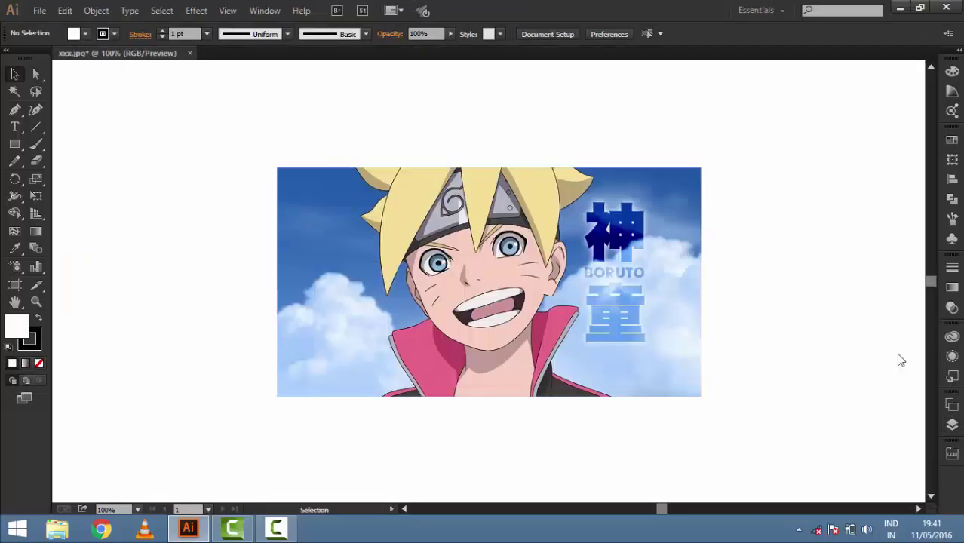
{"action": "left_click", "coordinate": [86, 33]}
{"action": "left_click", "coordinate": [12, 60]}
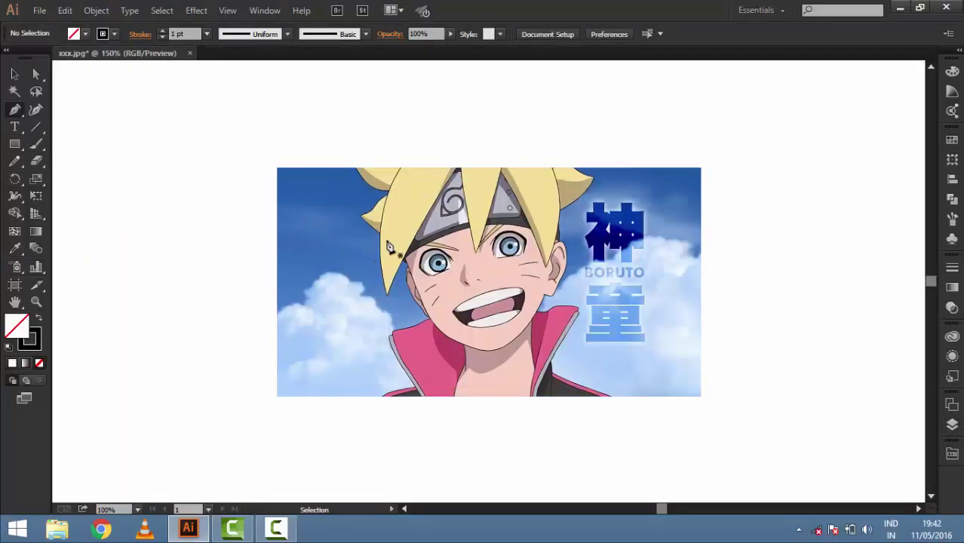
{"action": "key", "text": "ctrl+plus"}
{"action": "left_click_drag", "start_coordinate": [685, 508], "coordinate": [657, 512]}
{"action": "key", "text": "ctrl+plus"}
{"action": "key", "text": "ctrl+plus"}
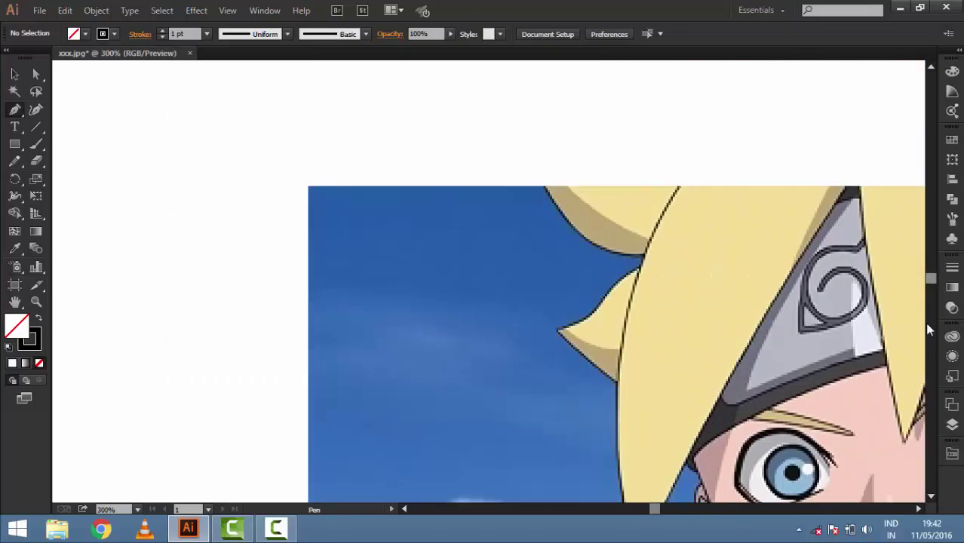
{"action": "scroll", "coordinate": [518, 243], "scroll_direction": "right", "scroll_amount": 2}
Step: Trace the hair's outer edge and spikes with curved Pen anchors
{"action": "left_click", "coordinate": [522, 257]}
{"action": "left_click_drag", "start_coordinate": [471, 250], "coordinate": [475, 253]}
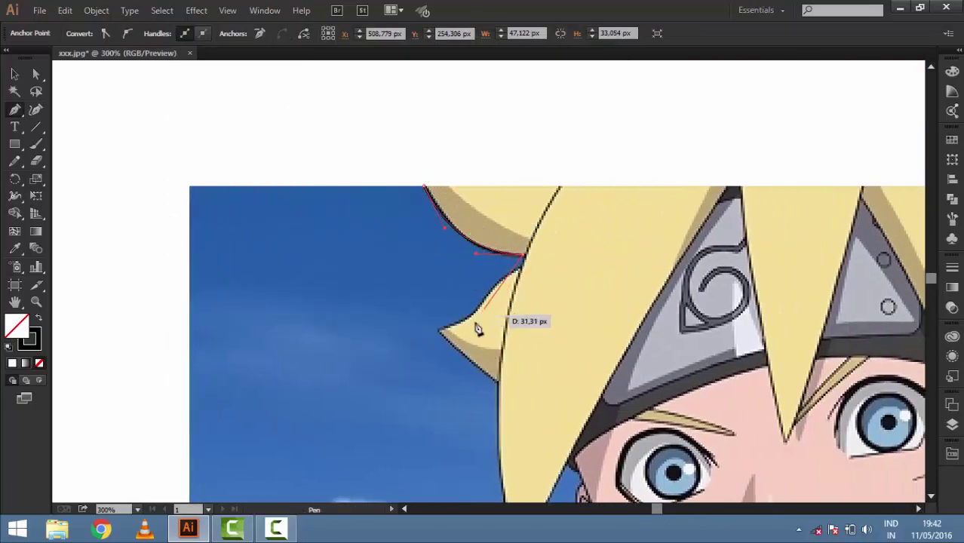
{"action": "left_click", "coordinate": [519, 269]}
{"action": "left_click_drag", "start_coordinate": [473, 313], "coordinate": [510, 298]}
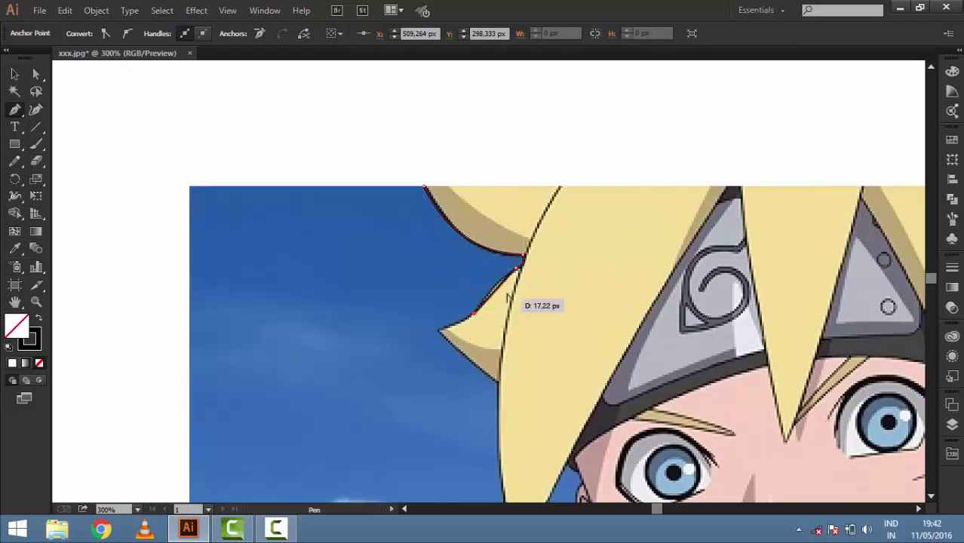
{"action": "left_click", "coordinate": [439, 330]}
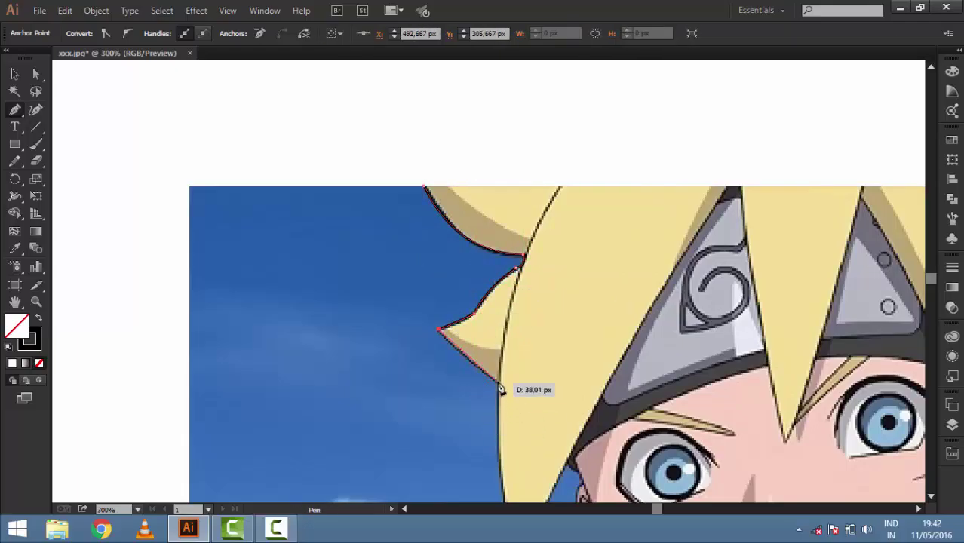
{"action": "scroll", "coordinate": [883, 452], "scroll_direction": "down", "scroll_amount": 5}
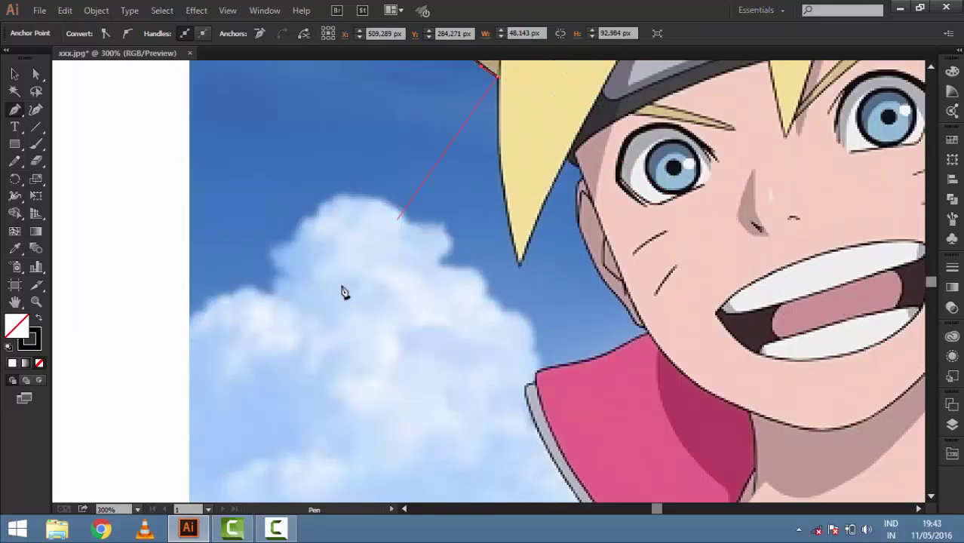
{"action": "left_click", "coordinate": [519, 263]}
{"action": "left_click", "coordinate": [566, 158]}
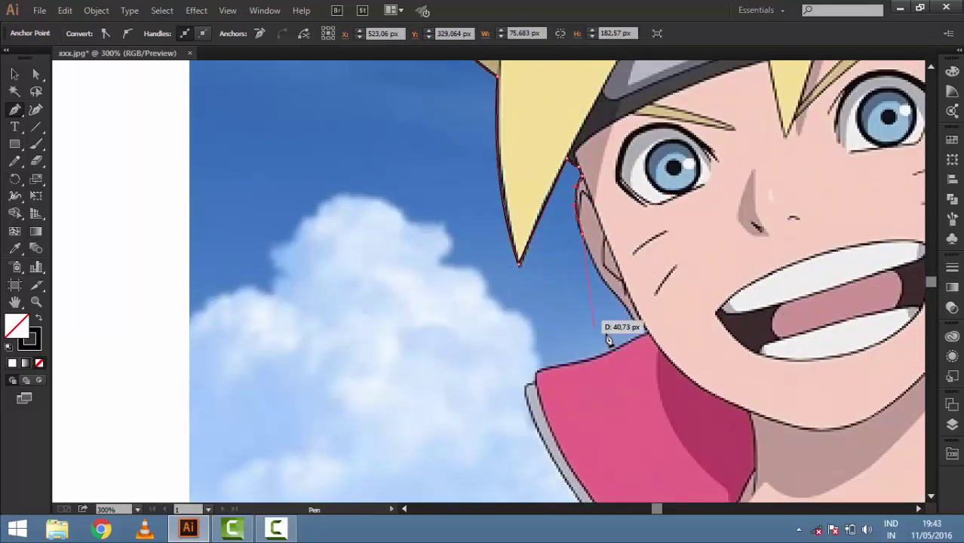
{"action": "scroll", "coordinate": [528, 339], "scroll_direction": "right", "scroll_amount": 10}
Step: Continue the outline around the collar, neck corner, jaw line and up to the ear
{"action": "left_click", "coordinate": [363, 359]}
{"action": "left_click", "coordinate": [315, 377]}
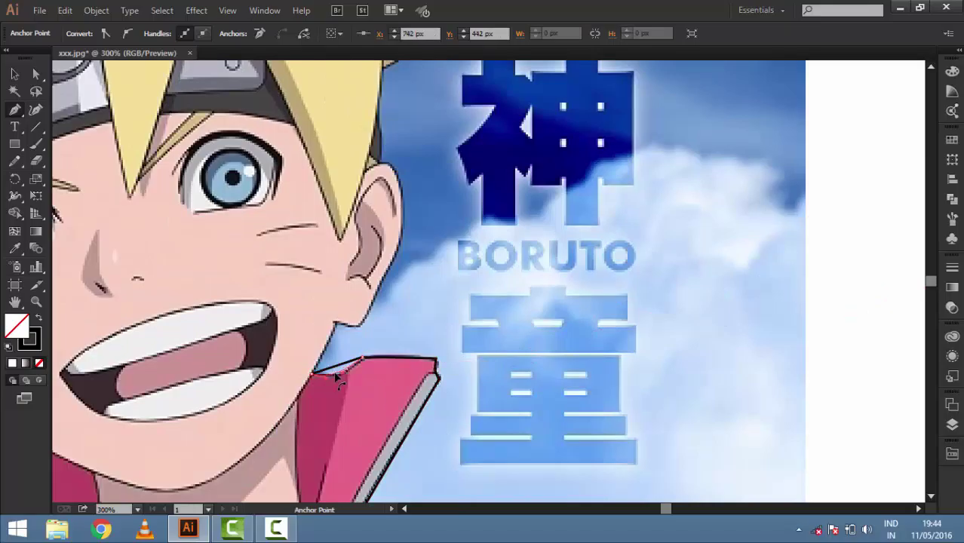
{"action": "left_click", "coordinate": [334, 324]}
{"action": "mouse_move", "coordinate": [403, 245]}
{"action": "left_mouse_down"}
{"action": "mouse_move", "coordinate": [409, 189]}
{"action": "mouse_move", "coordinate": [360, 181]}
{"action": "left_mouse_up"}
{"action": "left_click", "coordinate": [387, 160]}
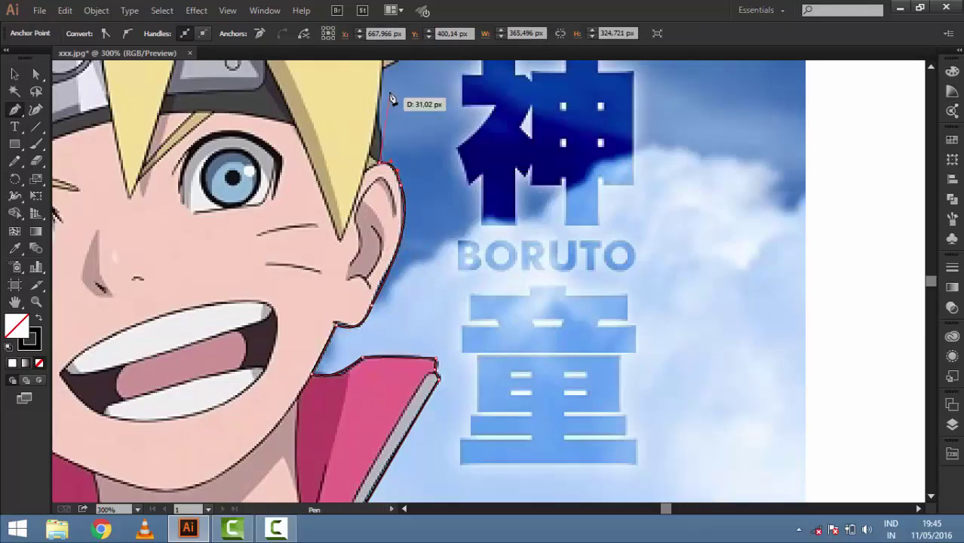
{"action": "scroll", "coordinate": [402, 102], "scroll_direction": "up", "scroll_amount": 5}
Step: Trace the last hair edge to the top, close the head path and select it
{"action": "left_click", "coordinate": [382, 252]}
{"action": "left_click_drag", "start_coordinate": [480, 154], "coordinate": [481, 187]}
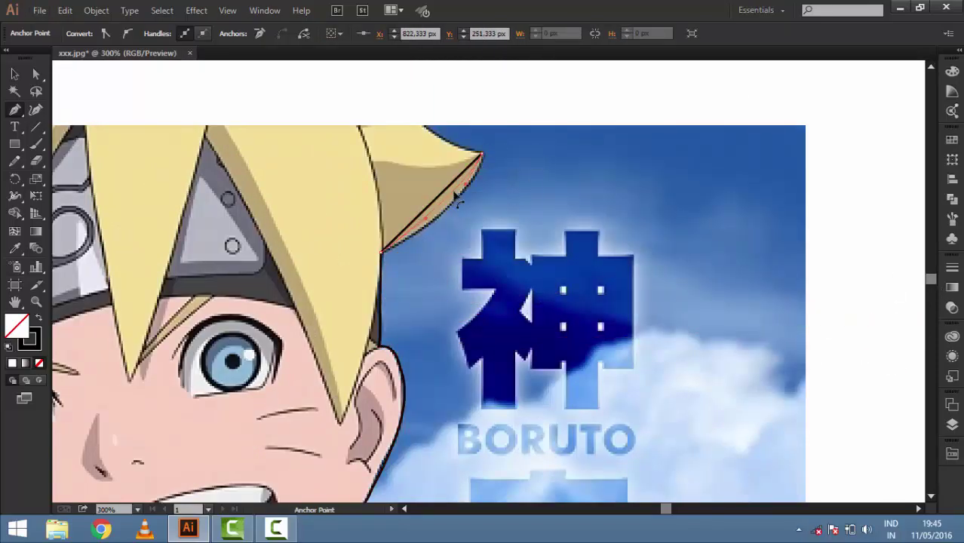
{"action": "left_click", "coordinate": [427, 126]}
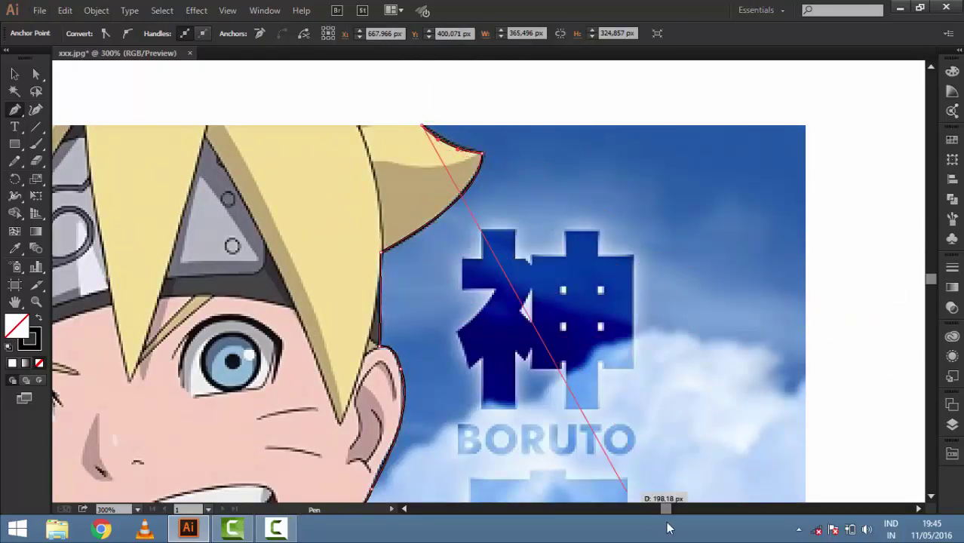
{"action": "scroll", "coordinate": [646, 499], "scroll_direction": "left", "scroll_amount": 5}
{"action": "left_click", "coordinate": [473, 123]}
{"action": "left_click", "coordinate": [14, 74]}
{"action": "left_click", "coordinate": [572, 229]}
{"action": "left_click", "coordinate": [952, 452]}
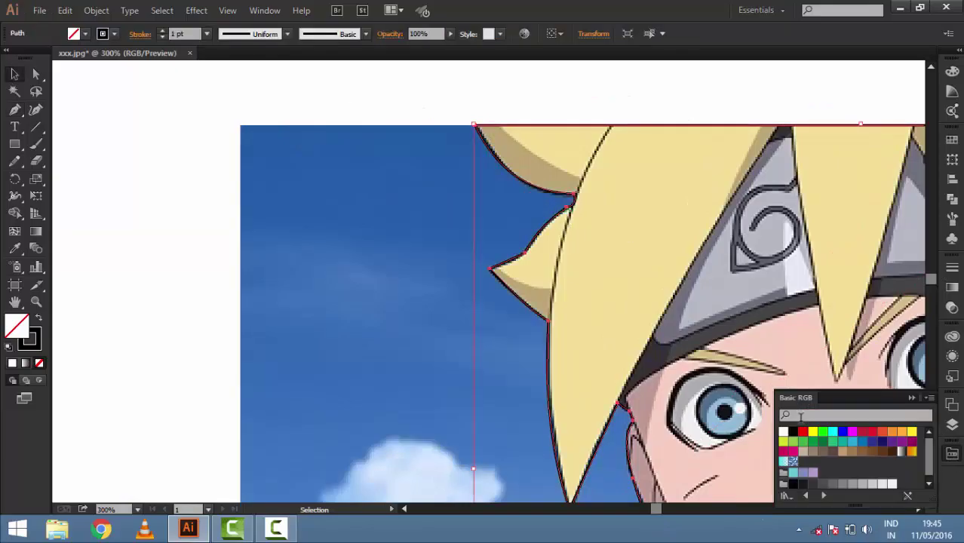
Step: Fill the head outline with black from Swatches and zoom out to the whole picture
{"action": "left_click", "coordinate": [792, 431]}
{"action": "left_click", "coordinate": [136, 96]}
{"action": "key", "text": "ctrl+1"}
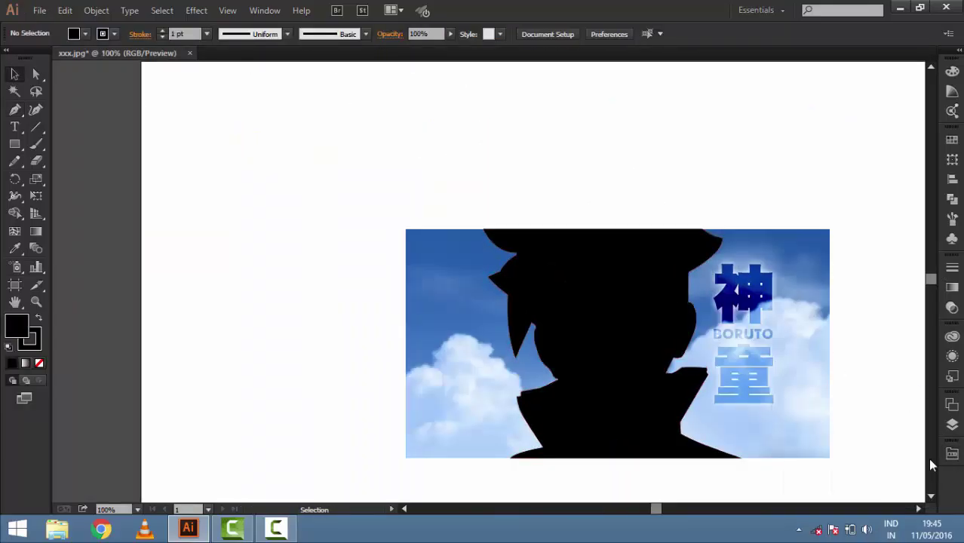
{"action": "left_click", "coordinate": [952, 451]}
Step: Toggle Layer 1's visibility to check the silhouette, then make Layer 3 the active layer
{"action": "left_click", "coordinate": [952, 425]}
{"action": "left_click", "coordinate": [778, 415]}
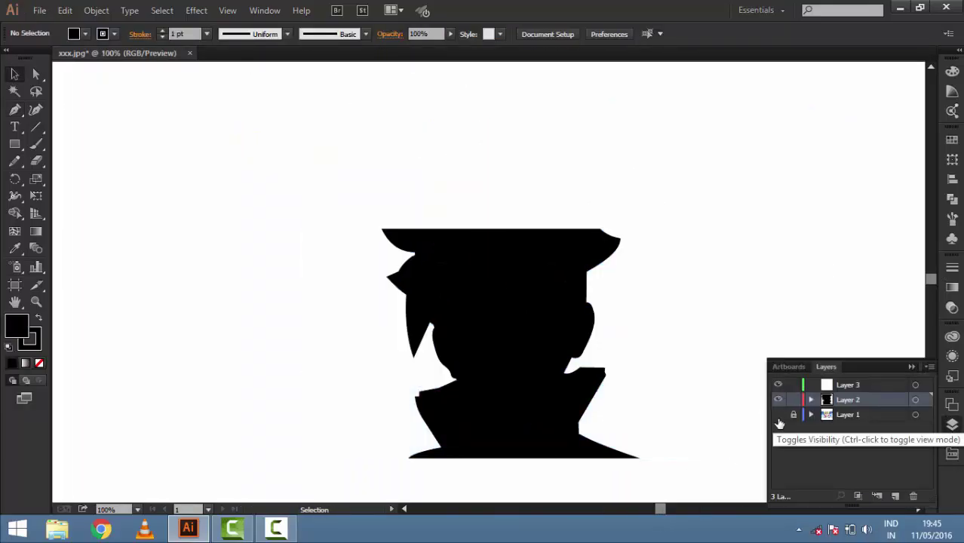
{"action": "left_click", "coordinate": [778, 415]}
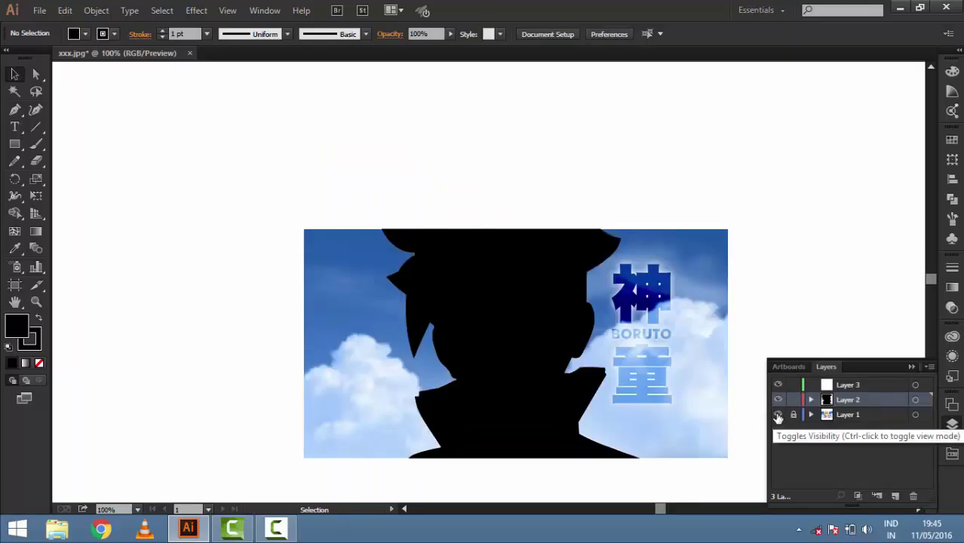
{"action": "left_click", "coordinate": [843, 391]}
{"action": "left_click", "coordinate": [15, 109]}
{"action": "key", "text": "ctrl+plus"}
{"action": "key", "text": "ctrl+plus"}
{"action": "key", "text": "ctrl+plus"}
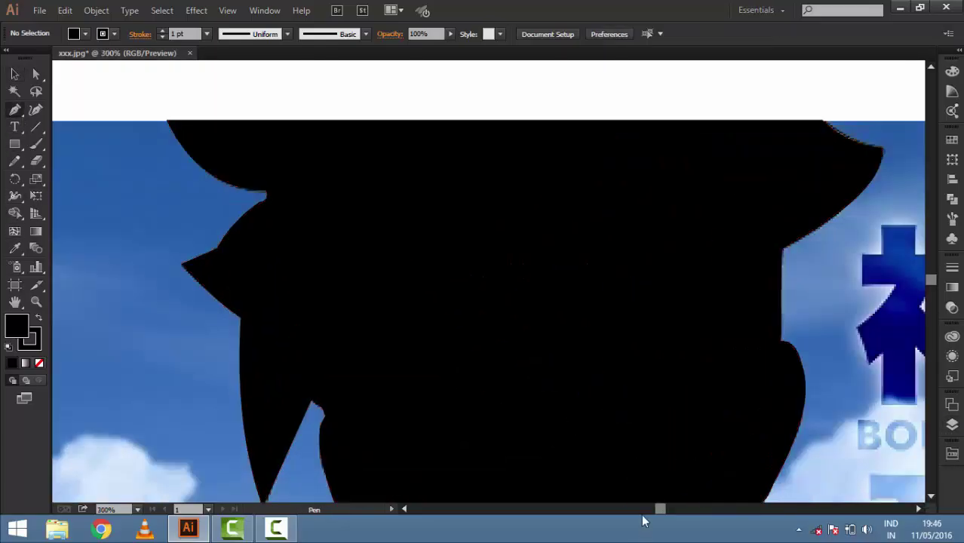
Step: Start the 神 outline at its top-left and down the left stroke, with fill set to None
{"action": "left_click_drag", "start_coordinate": [642, 510], "coordinate": [665, 510]}
{"action": "left_click", "coordinate": [543, 245]}
{"action": "left_click", "coordinate": [517, 245]}
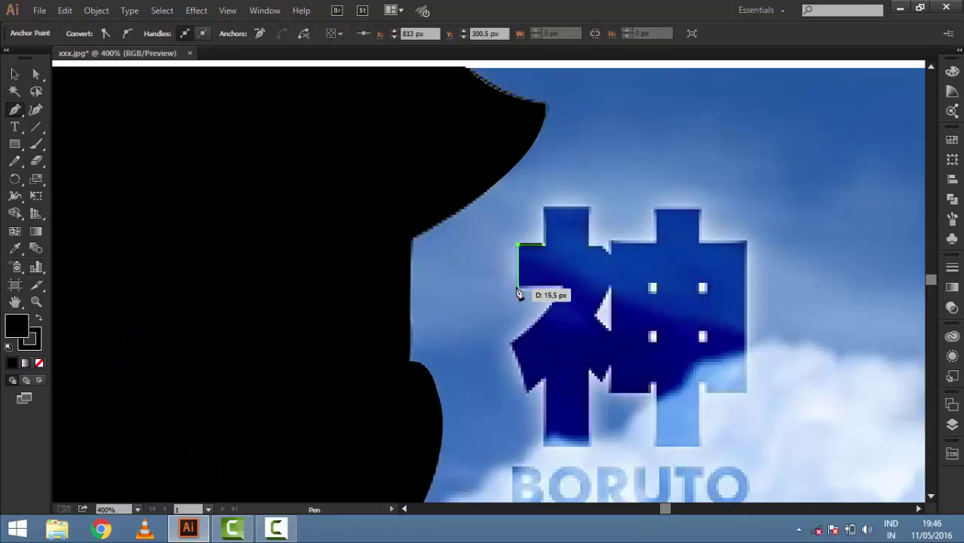
{"action": "left_click", "coordinate": [562, 291]}
{"action": "left_click", "coordinate": [512, 343]}
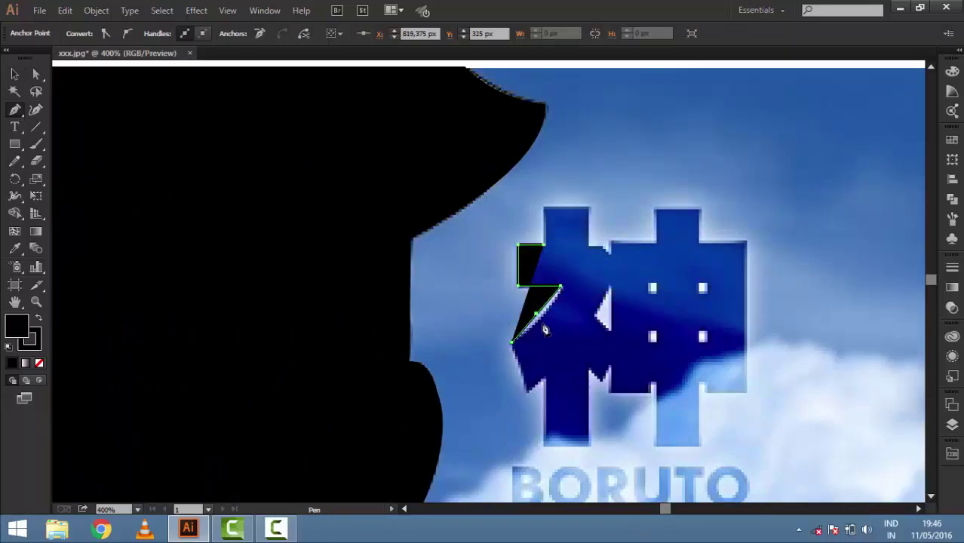
{"action": "left_click_drag", "start_coordinate": [536, 317], "coordinate": [557, 320]}
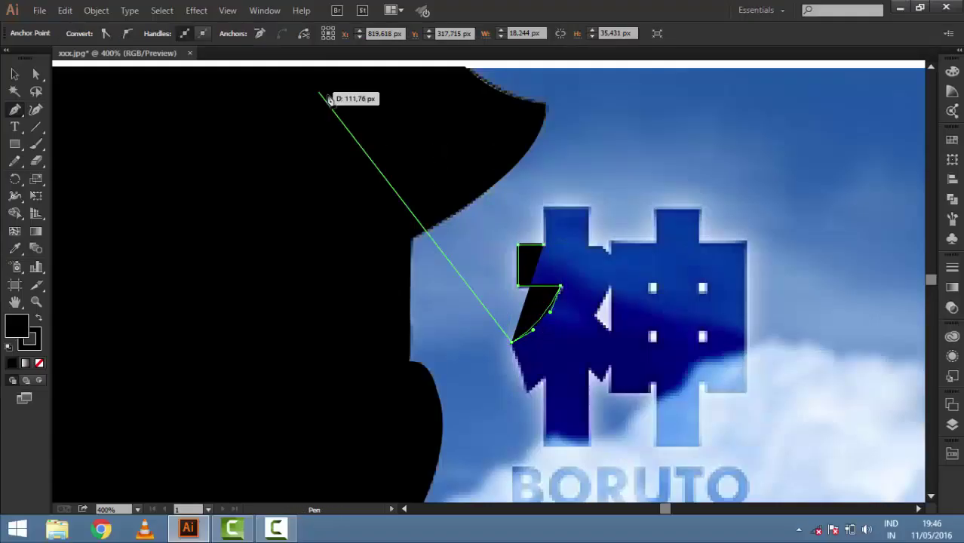
{"action": "left_click", "coordinate": [86, 34]}
{"action": "left_click", "coordinate": [8, 58]}
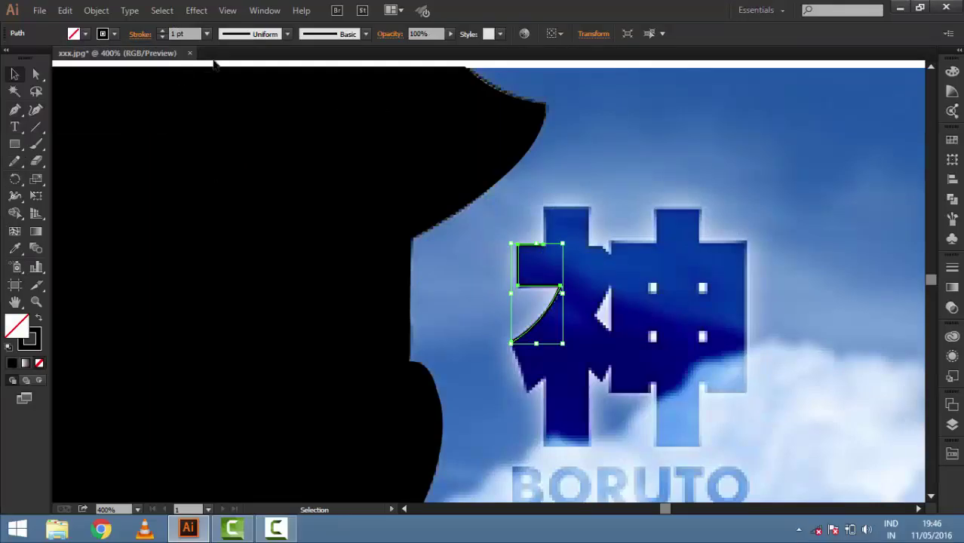
Step: Trace the 神 kanji's left stem and down its right-hand stroke
{"action": "left_click", "coordinate": [526, 390]}
{"action": "left_click", "coordinate": [543, 379]}
{"action": "left_click_drag", "start_coordinate": [540, 445], "coordinate": [538, 459]}
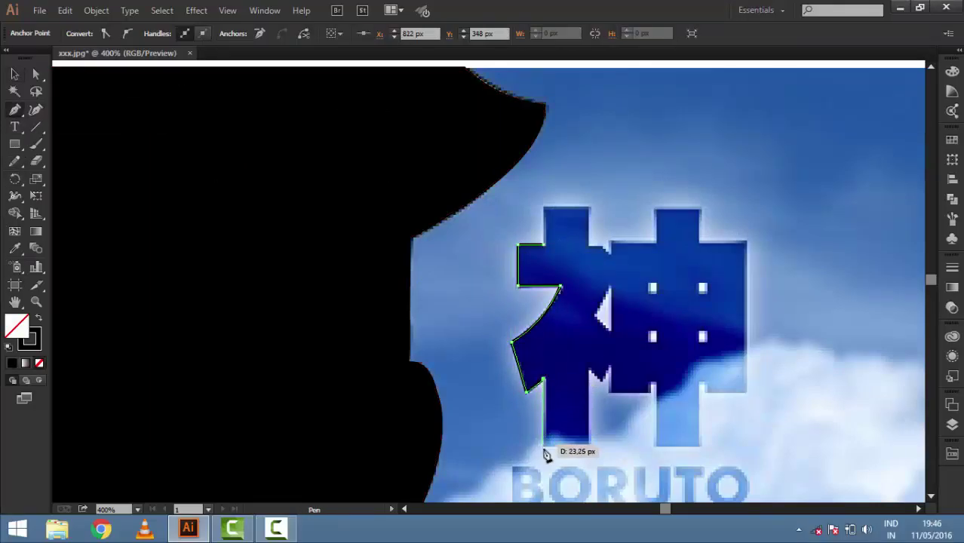
{"action": "left_click", "coordinate": [591, 445]}
{"action": "left_click", "coordinate": [591, 371]}
{"action": "left_click", "coordinate": [611, 368]}
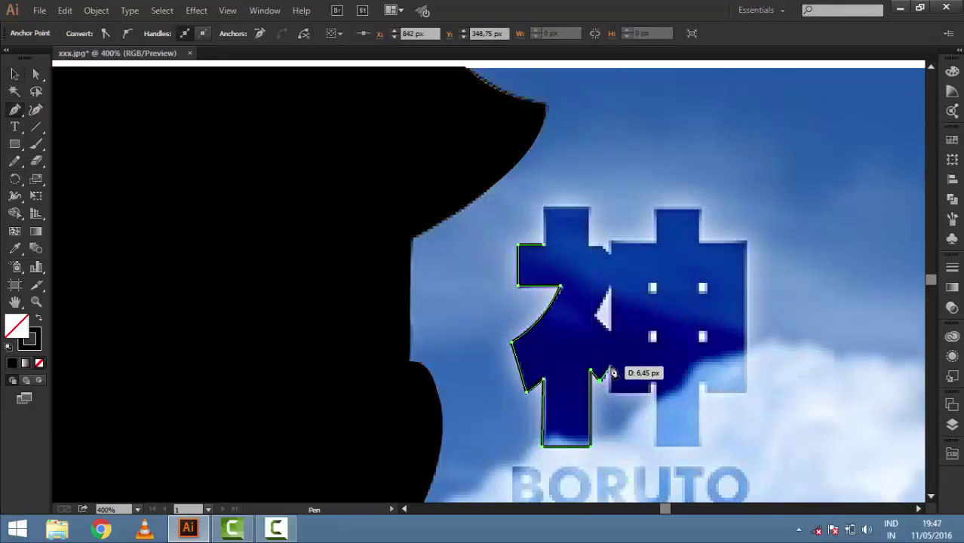
{"action": "left_click_drag", "start_coordinate": [610, 391], "coordinate": [653, 400]}
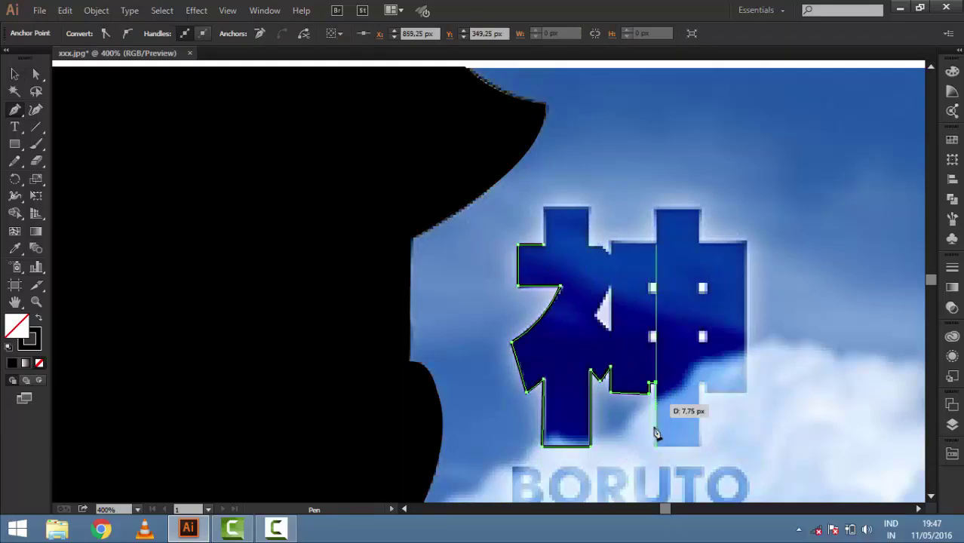
{"action": "left_click", "coordinate": [656, 446]}
{"action": "left_click_drag", "start_coordinate": [700, 447], "coordinate": [703, 389]}
Step: Trace the kanji's right edge and top, close the 神 path and deselect
{"action": "left_click", "coordinate": [745, 391]}
{"action": "left_click_drag", "start_coordinate": [746, 241], "coordinate": [706, 243]}
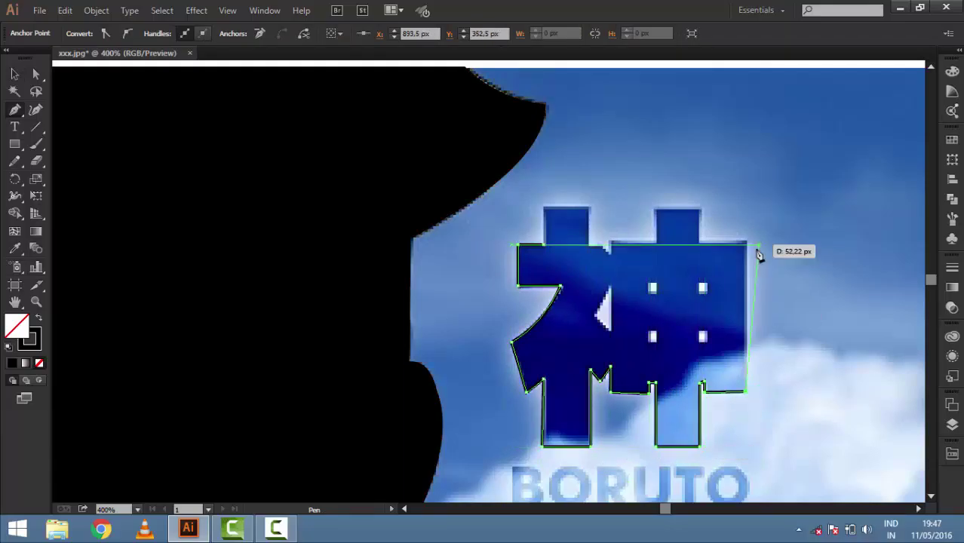
{"action": "left_click", "coordinate": [700, 242]}
{"action": "left_click", "coordinate": [700, 207]}
{"action": "left_click_drag", "start_coordinate": [655, 206], "coordinate": [659, 250]}
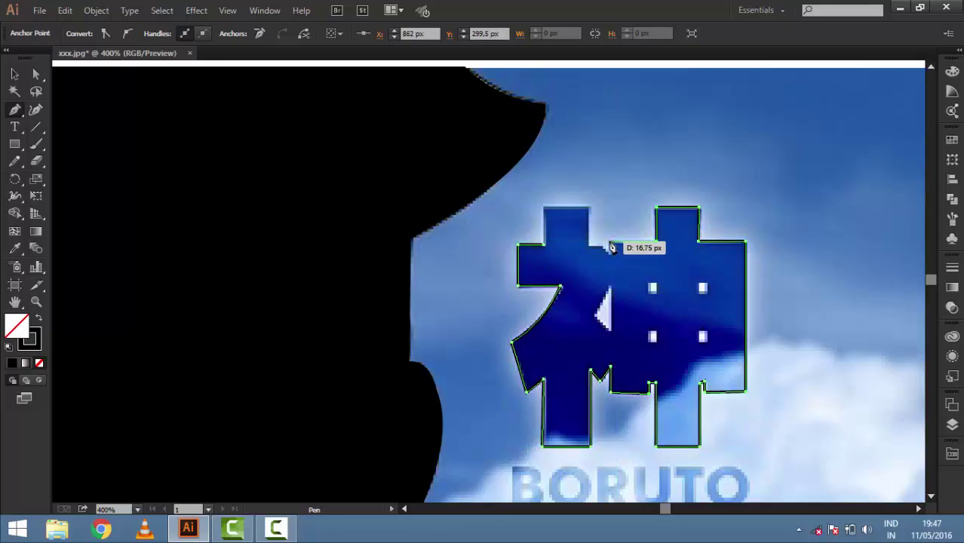
{"action": "left_click_drag", "start_coordinate": [588, 246], "coordinate": [591, 215]}
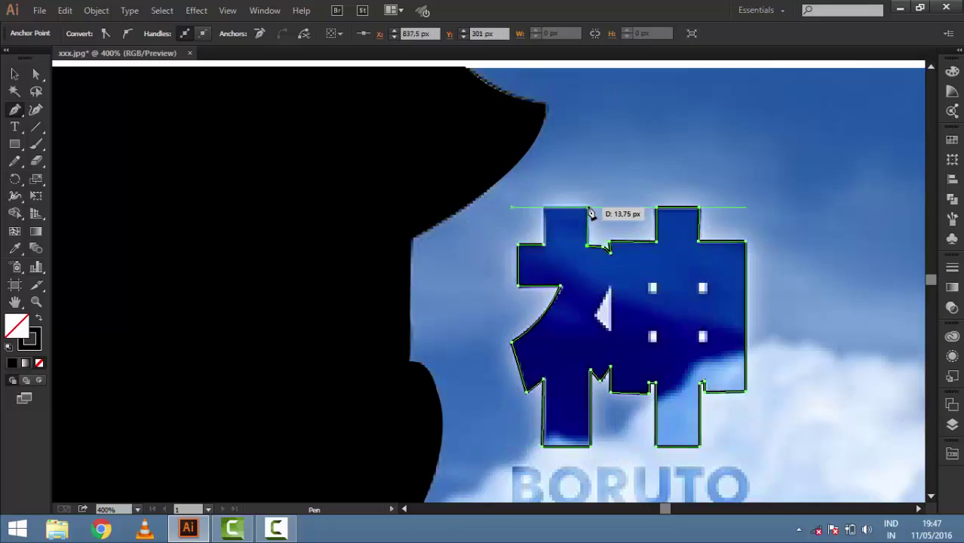
{"action": "left_click", "coordinate": [544, 207]}
{"action": "left_click", "coordinate": [14, 74]}
{"action": "key", "text": "ctrl+shift+a"}
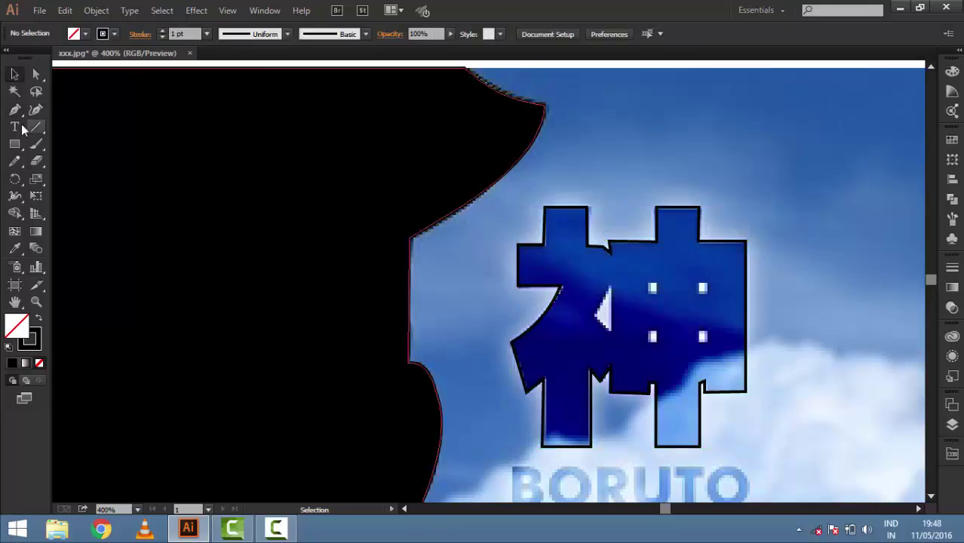
Step: Draw a small square over the top-left dot inside 神 and select it
{"action": "left_click", "coordinate": [163, 244]}
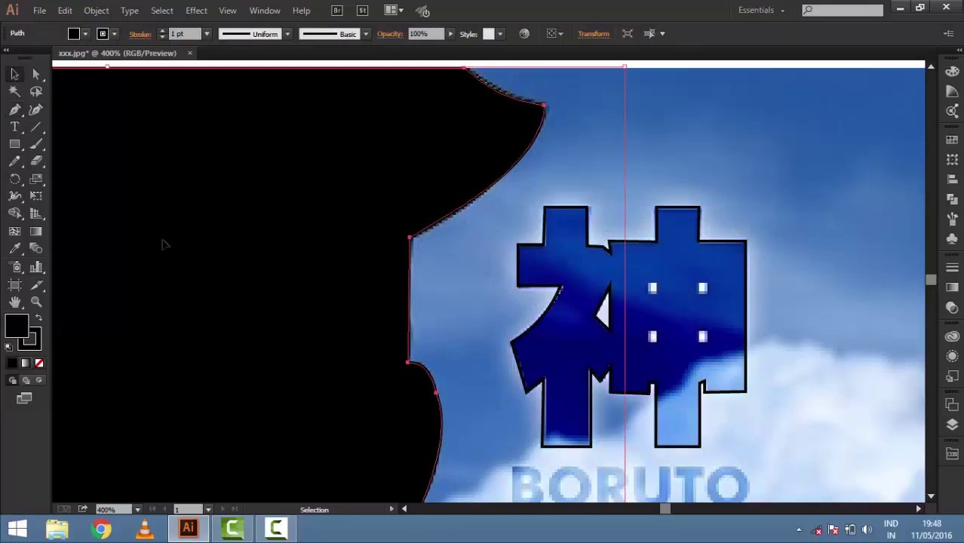
{"action": "key", "text": "p"}
{"action": "left_click", "coordinate": [653, 287]}
{"action": "key", "text": "a"}
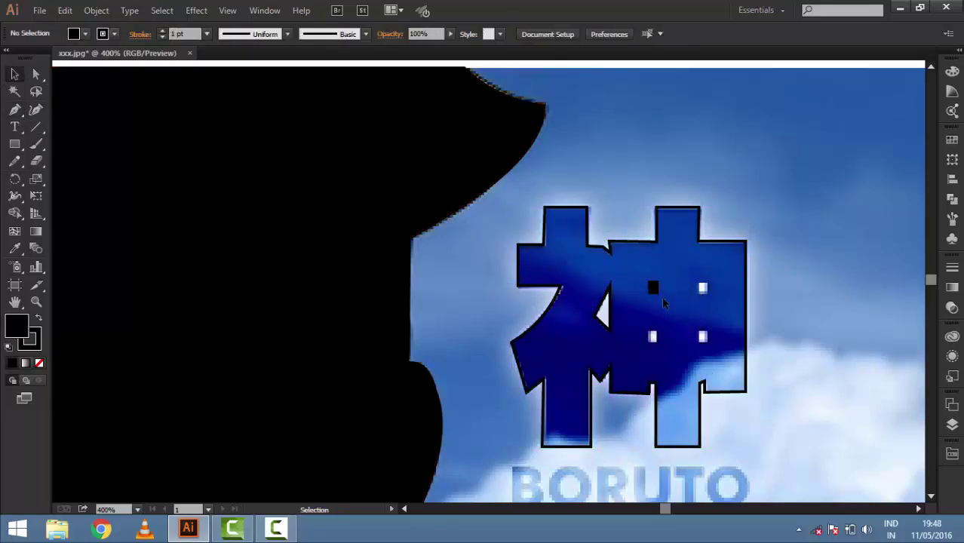
{"action": "left_click", "coordinate": [654, 287]}
Step: Place copies of the square onto the lower-left, top-right and lower-right dots
{"action": "left_click_drag", "start_coordinate": [575, 315], "coordinate": [689, 337]}
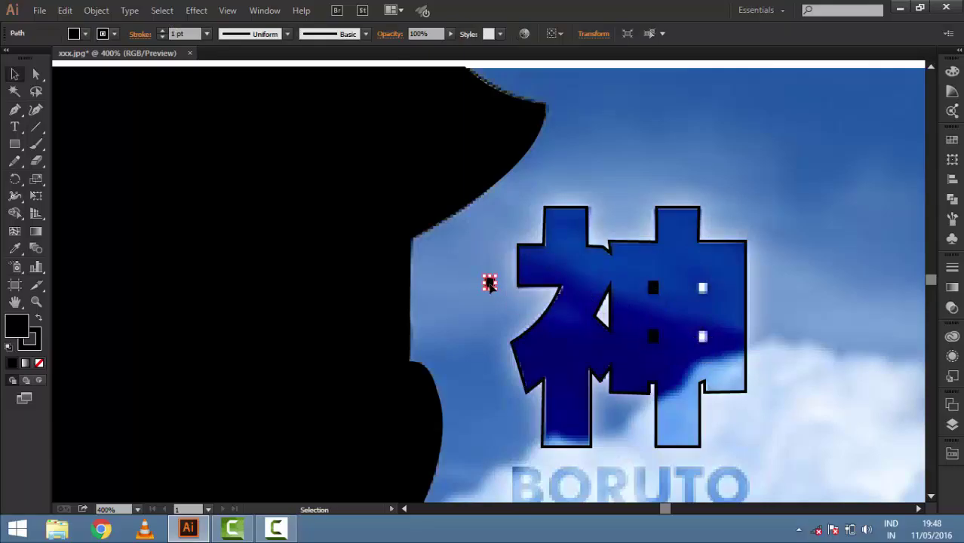
{"action": "left_click_drag", "start_coordinate": [490, 283], "coordinate": [701, 287]}
{"action": "left_click_drag", "start_coordinate": [683, 343], "coordinate": [731, 347]}
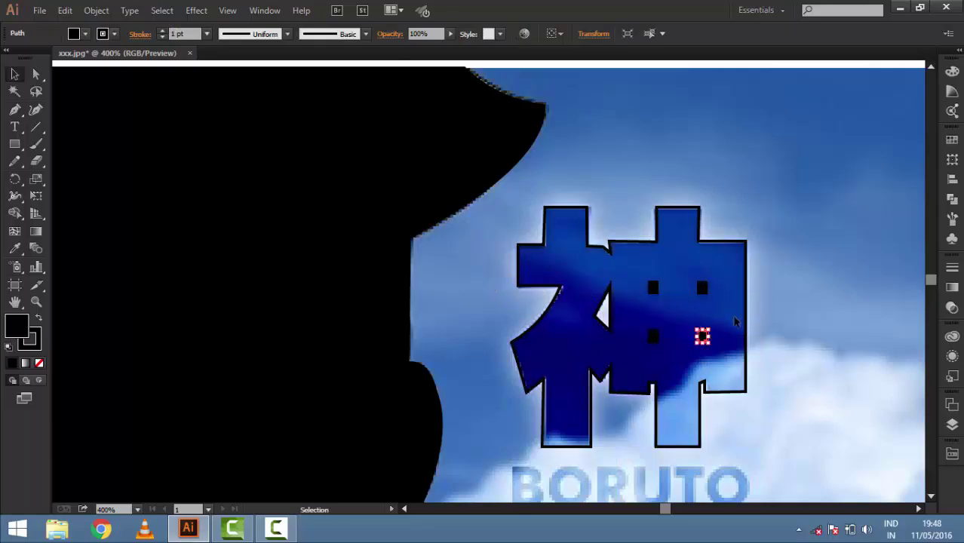
{"action": "left_click", "coordinate": [654, 288]}
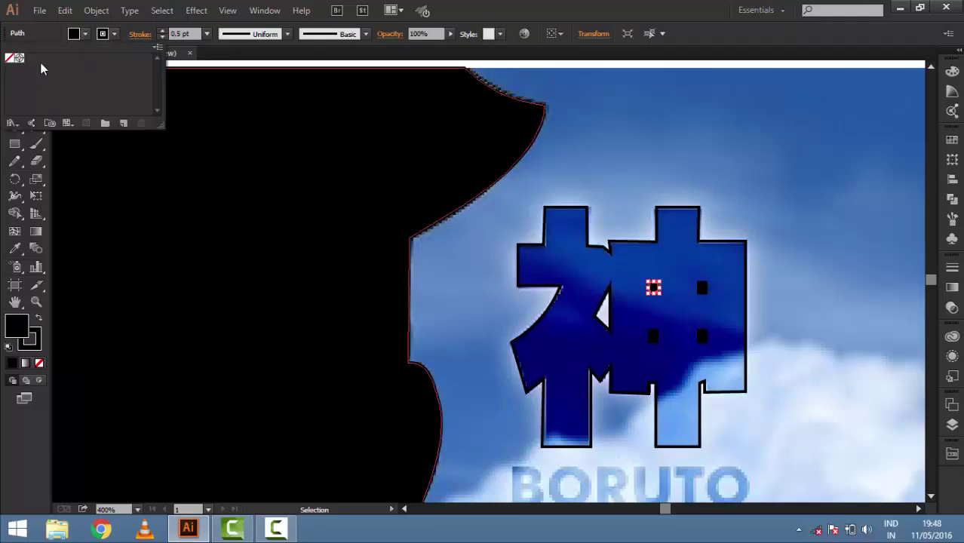
{"action": "key", "text": "ctrl+shift+a"}
Step: Give the four small squares no fill and a 1 pt stroke
{"action": "left_click", "coordinate": [653, 288]}
{"action": "left_click", "coordinate": [207, 33]}
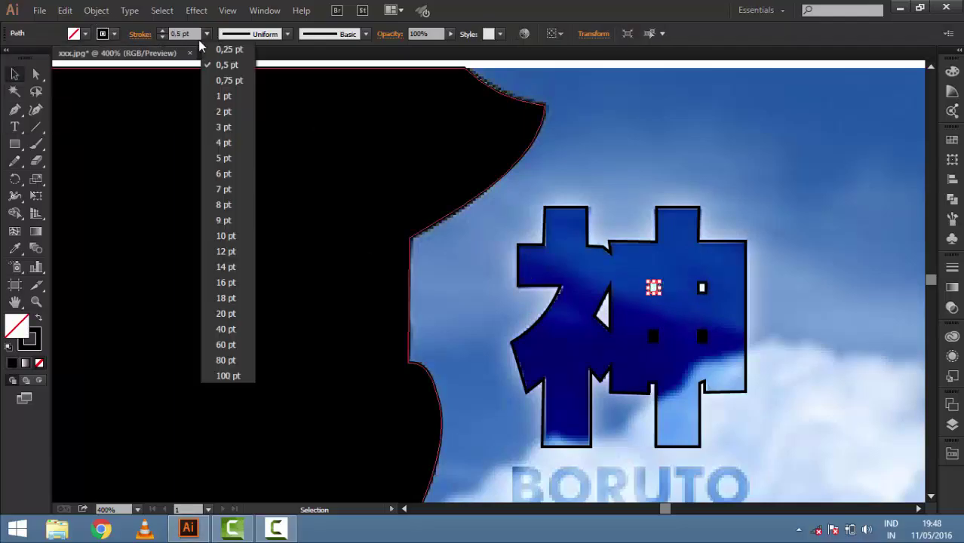
{"action": "left_click_drag", "start_coordinate": [653, 288], "coordinate": [654, 334]}
{"action": "left_click", "coordinate": [86, 34]}
{"action": "left_click", "coordinate": [23, 57]}
{"action": "key", "text": "ctrl+z"}
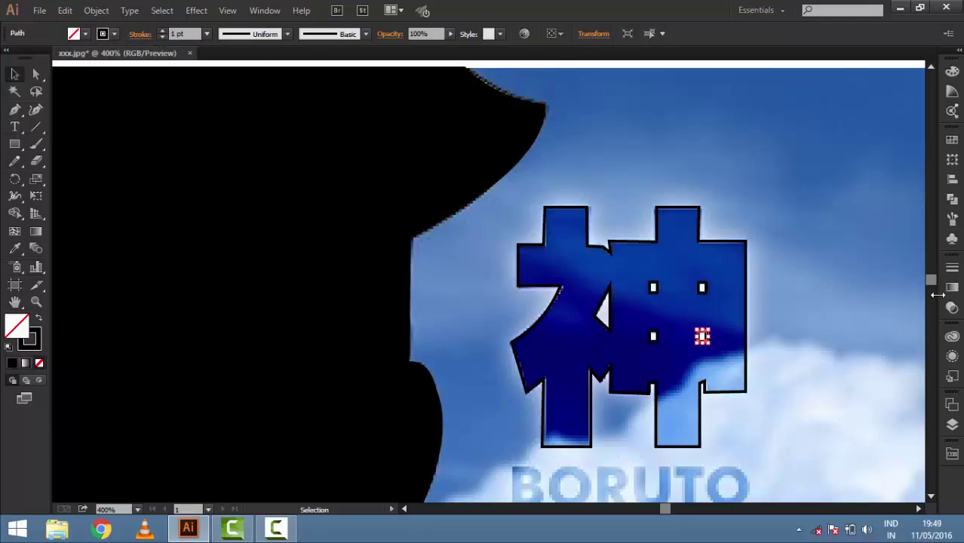
{"action": "scroll", "coordinate": [921, 282], "scroll_direction": "down", "scroll_amount": 5}
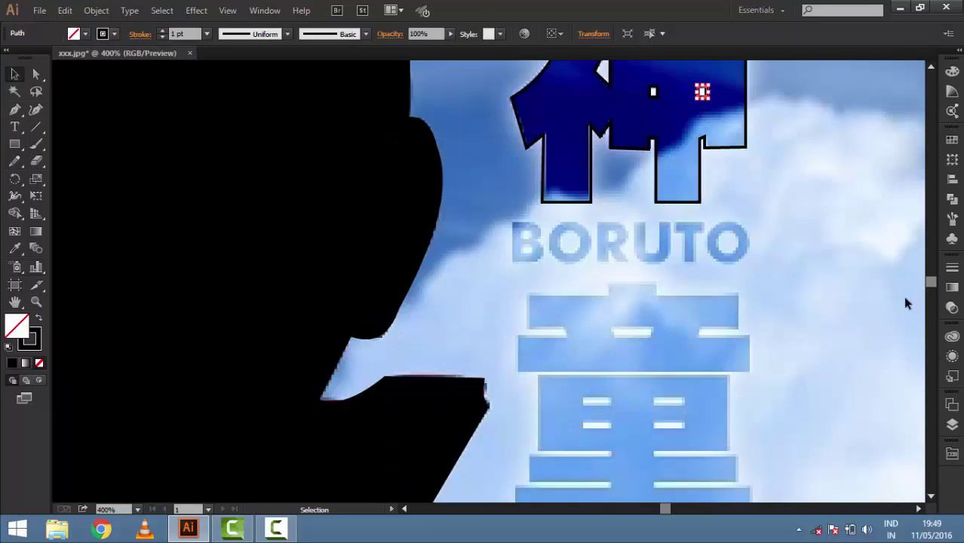
{"action": "scroll", "coordinate": [930, 283], "scroll_direction": "up", "scroll_amount": 2}
Step: Toggle the sky background layer's visibility to check the traced squares
{"action": "left_click", "coordinate": [952, 424]}
{"action": "left_click", "coordinate": [783, 416]}
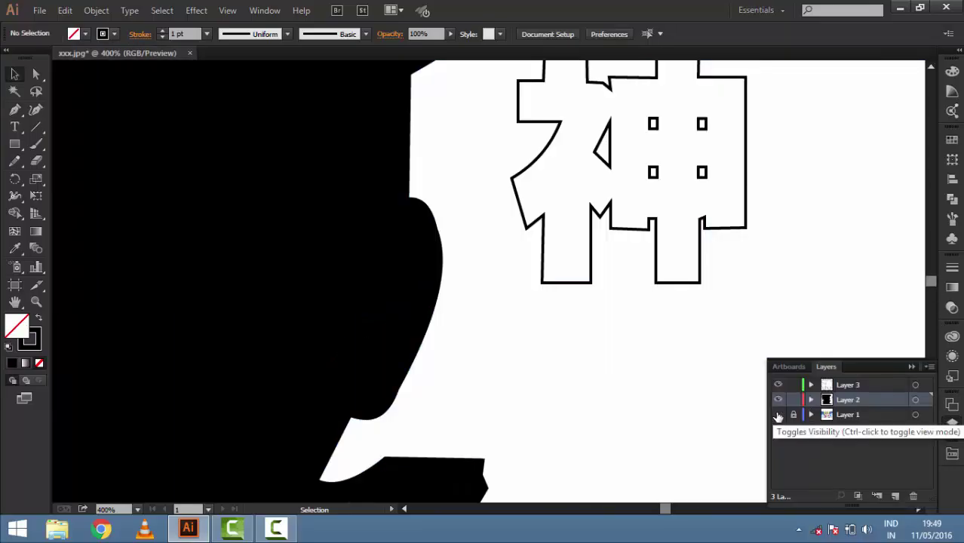
{"action": "left_click", "coordinate": [782, 416]}
{"action": "left_click", "coordinate": [952, 424]}
{"action": "scroll", "coordinate": [930, 285], "scroll_direction": "down", "scroll_amount": 3}
{"action": "scroll", "coordinate": [930, 283], "scroll_direction": "up", "scroll_amount": 3}
Step: Start a Pen outline at the top-left corner of the 童 kanji
{"action": "key", "text": "p"}
{"action": "left_click", "coordinate": [528, 294]}
{"action": "left_click", "coordinate": [527, 327]}
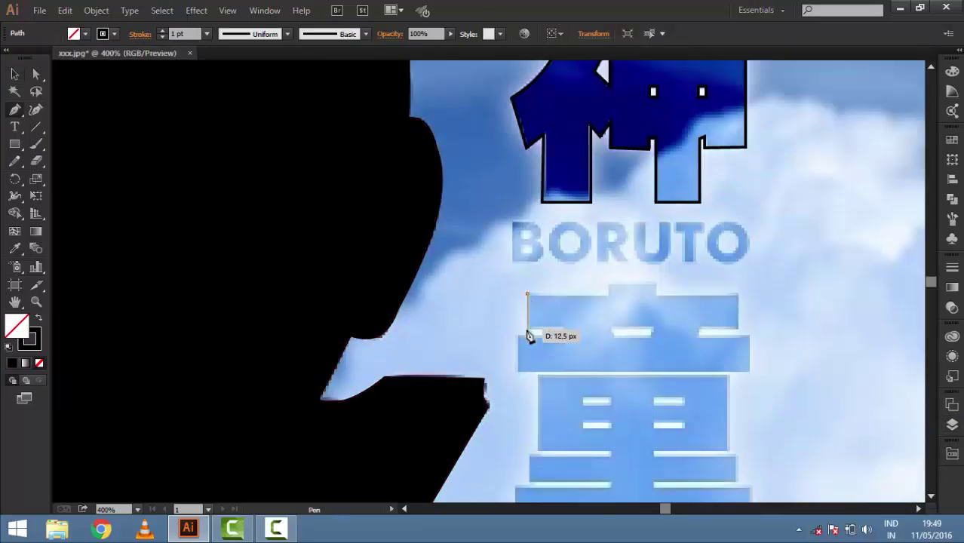
Step: Trace and close the outline of the top section of 童
{"action": "left_click", "coordinate": [518, 371]}
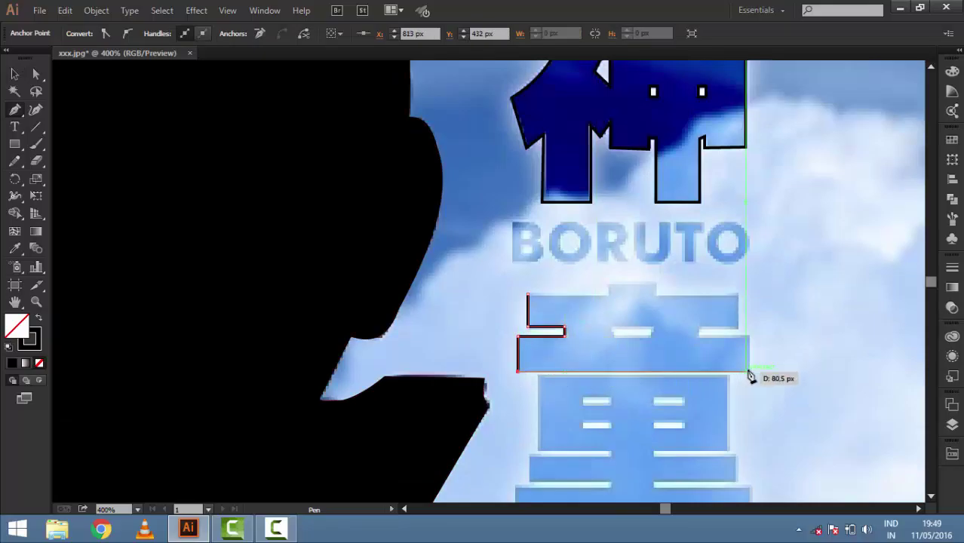
{"action": "left_click", "coordinate": [749, 372]}
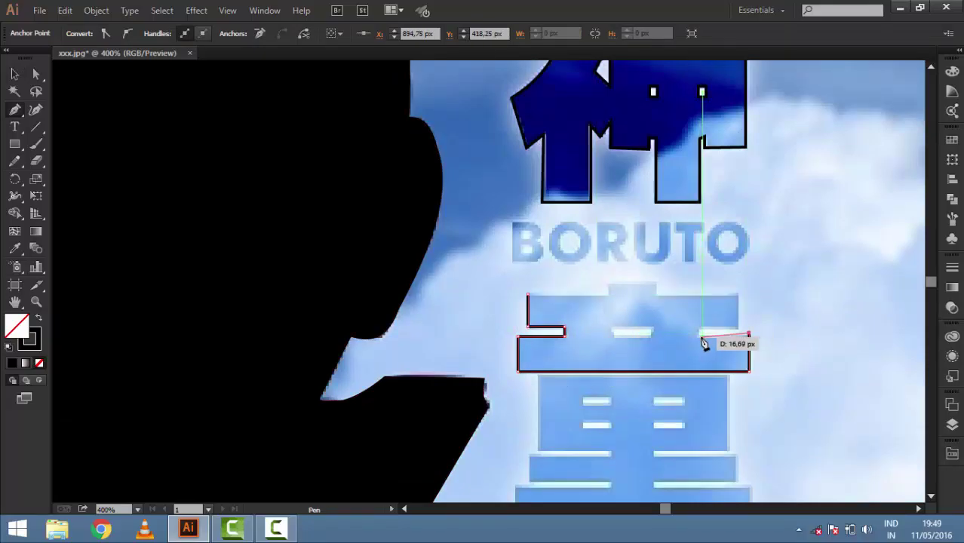
{"action": "left_click", "coordinate": [749, 338]}
{"action": "left_click", "coordinate": [698, 338]}
{"action": "left_click", "coordinate": [698, 328]}
{"action": "left_click", "coordinate": [739, 329]}
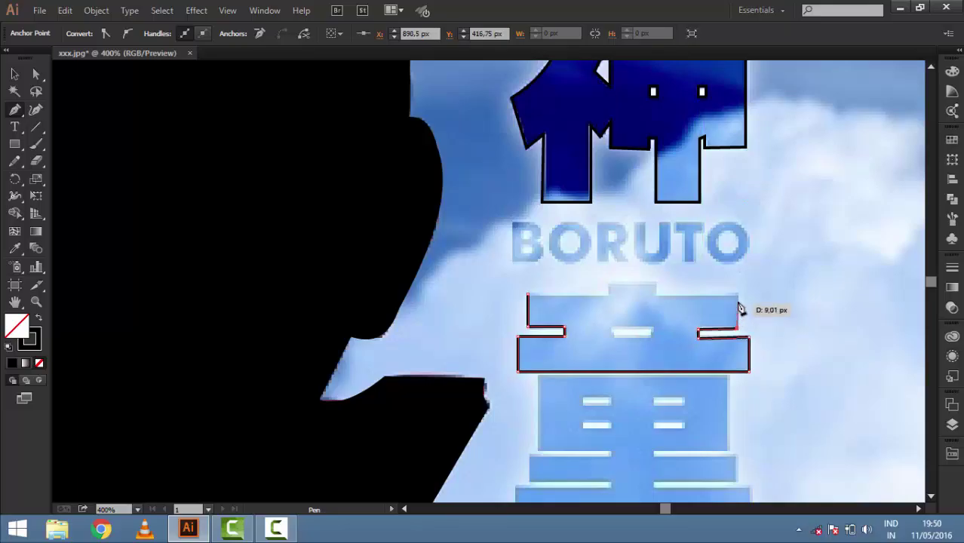
{"action": "left_click", "coordinate": [655, 281]}
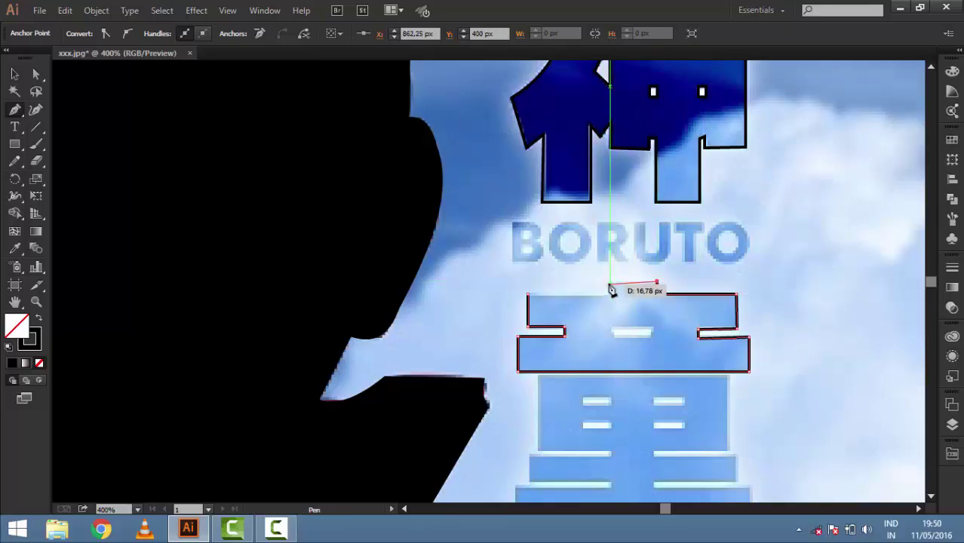
{"action": "left_click", "coordinate": [610, 295]}
{"action": "left_click", "coordinate": [528, 294]}
Step: Trace the small rectangular slot inside the top section and deselect it
{"action": "left_click", "coordinate": [615, 322]}
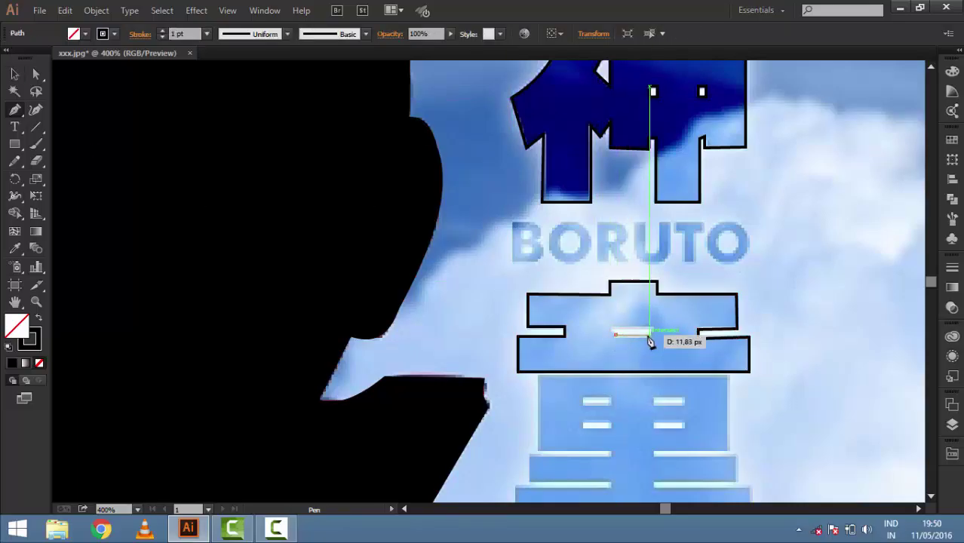
{"action": "left_click", "coordinate": [651, 323]}
{"action": "left_click", "coordinate": [651, 337]}
{"action": "left_click", "coordinate": [615, 337]}
{"action": "left_click", "coordinate": [615, 323]}
{"action": "key", "text": "v"}
{"action": "left_click", "coordinate": [471, 421]}
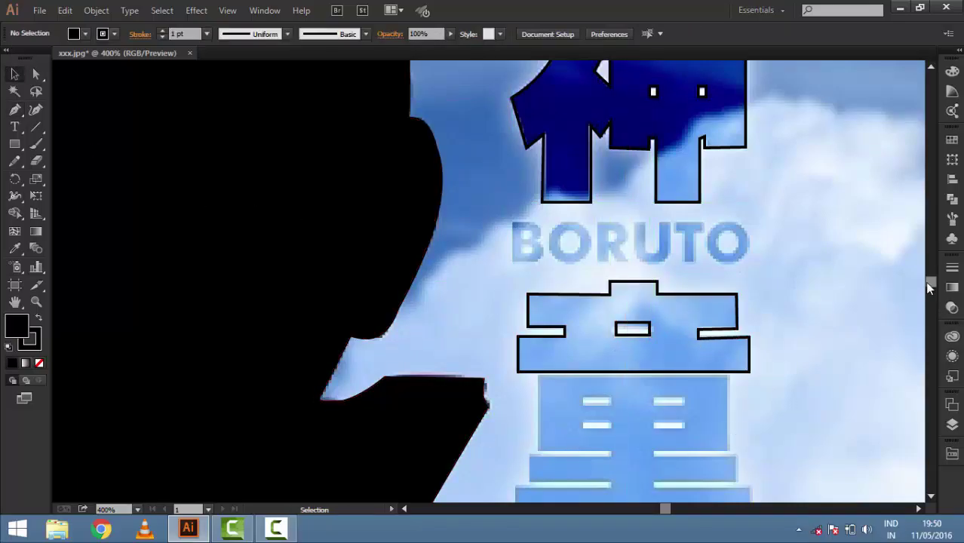
Step: Trace the lower section of 童 down its left side and around the middle bar
{"action": "scroll", "coordinate": [266, 172], "scroll_direction": "down", "scroll_amount": 2}
{"action": "key", "text": "p"}
{"action": "left_click", "coordinate": [538, 214]}
{"action": "left_click", "coordinate": [538, 287]}
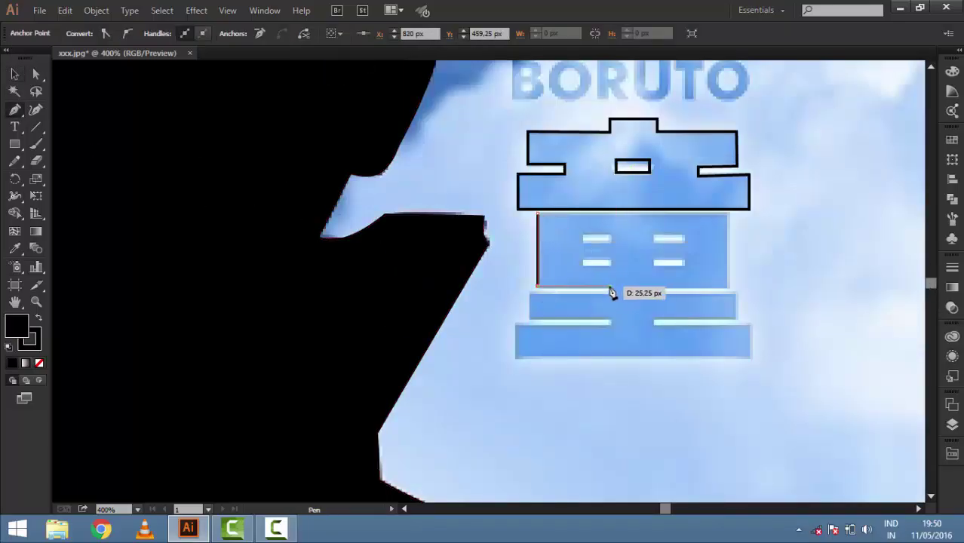
{"action": "left_click", "coordinate": [609, 288]}
{"action": "left_click", "coordinate": [609, 295]}
{"action": "left_click", "coordinate": [531, 295]}
{"action": "left_click", "coordinate": [530, 318]}
{"action": "left_click", "coordinate": [609, 319]}
{"action": "left_click", "coordinate": [610, 326]}
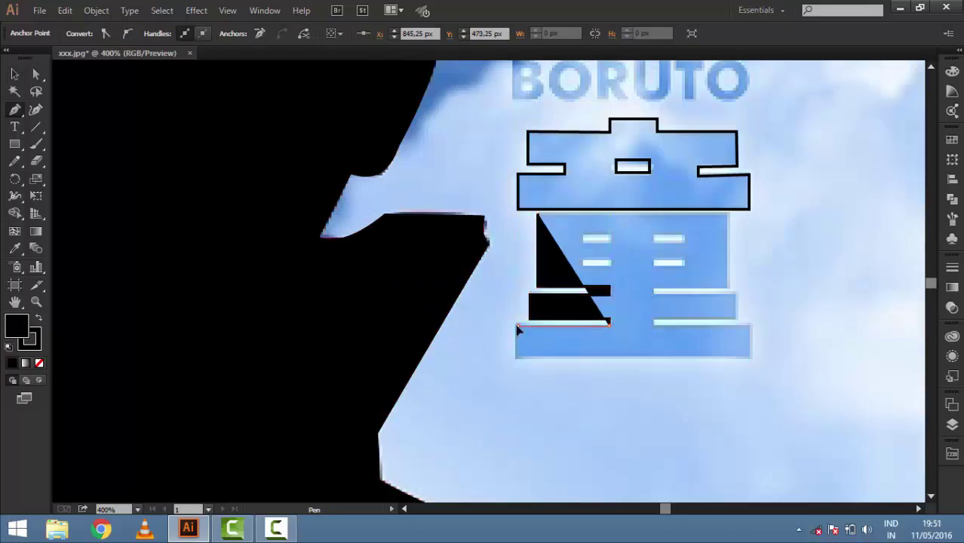
{"action": "key", "text": "v"}
Step: Continue around the bottom bar and right side, closing the lower section outline
{"action": "key", "text": "p"}
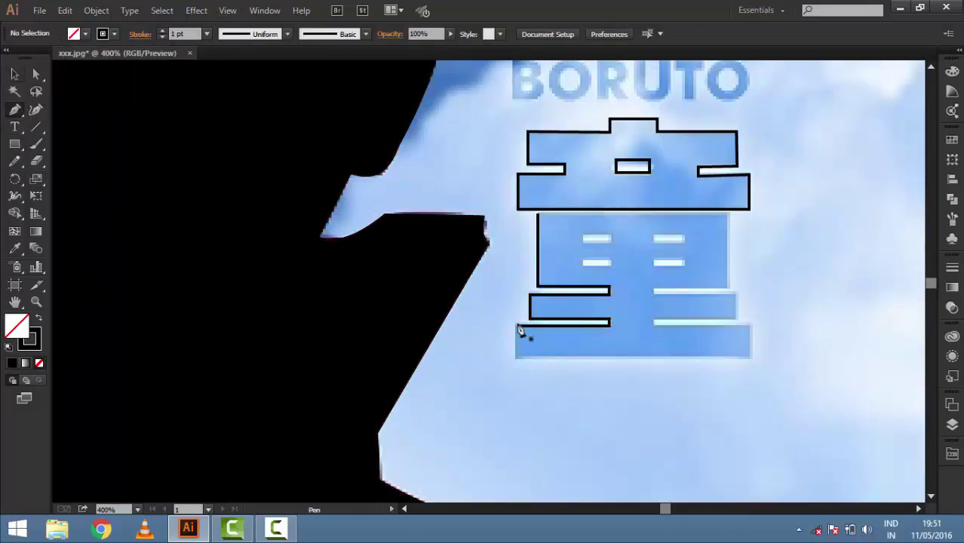
{"action": "left_click", "coordinate": [517, 326]}
{"action": "left_click", "coordinate": [518, 357]}
{"action": "left_click", "coordinate": [750, 358]}
{"action": "left_click", "coordinate": [750, 323]}
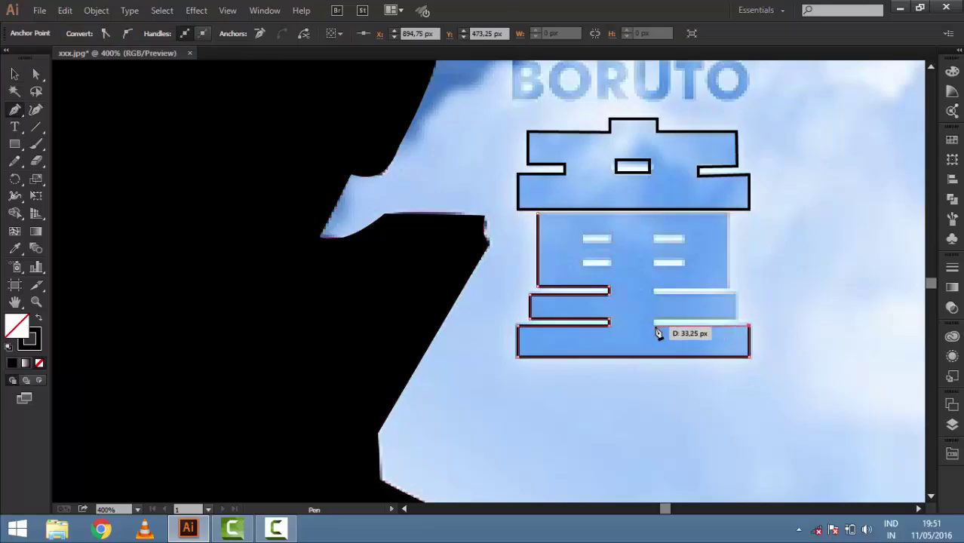
{"action": "left_click", "coordinate": [653, 326]}
{"action": "left_click", "coordinate": [653, 320]}
{"action": "left_click", "coordinate": [734, 320]}
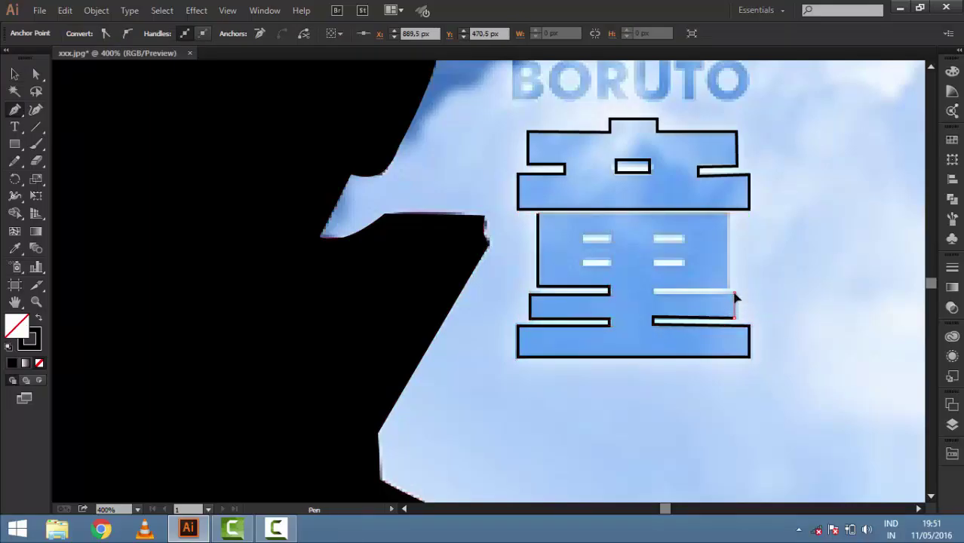
{"action": "left_click", "coordinate": [735, 294]}
{"action": "left_click", "coordinate": [730, 287]}
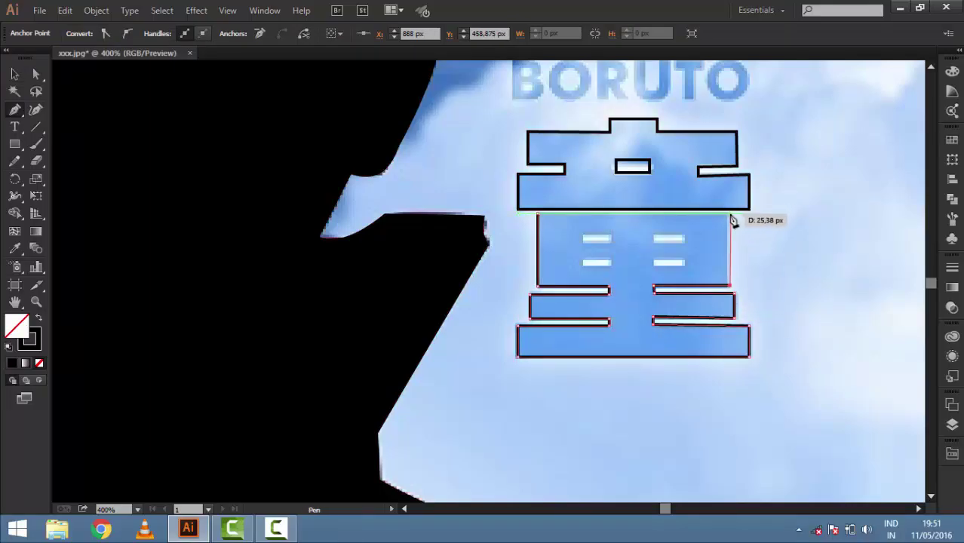
{"action": "left_click", "coordinate": [731, 215]}
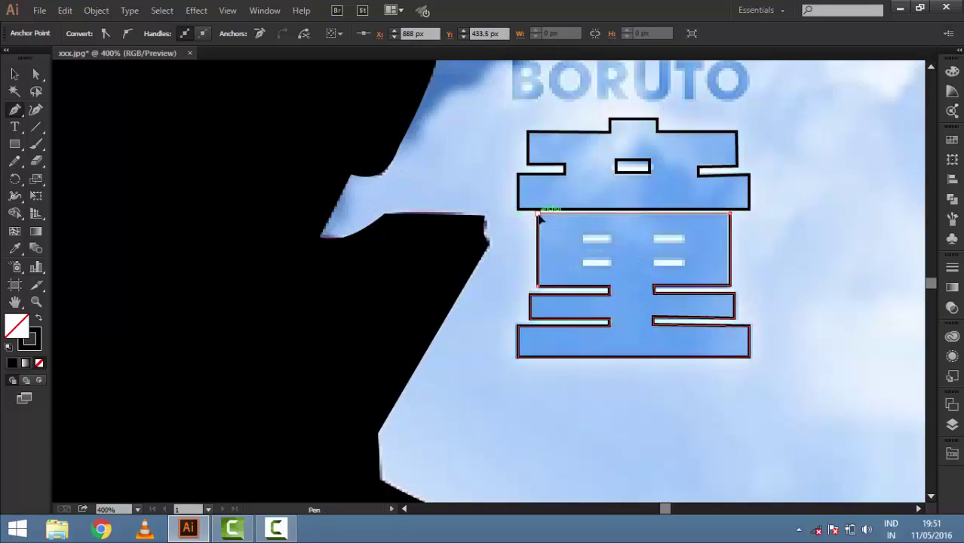
{"action": "left_click", "coordinate": [583, 239]}
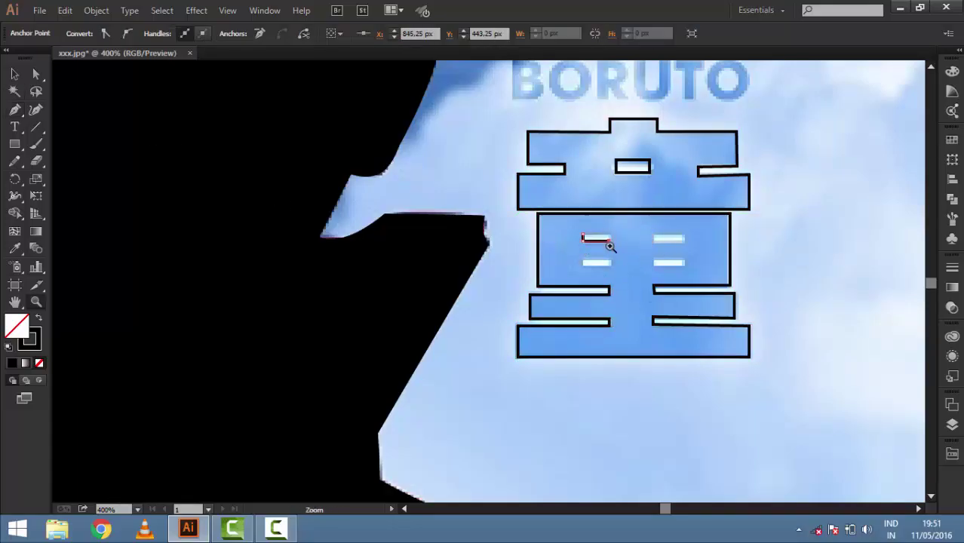
Step: Copy and paste the dash rectangle and move the copy over an inner dash
{"action": "key", "text": "ctrl+c"}
{"action": "key", "text": "ctrl+v"}
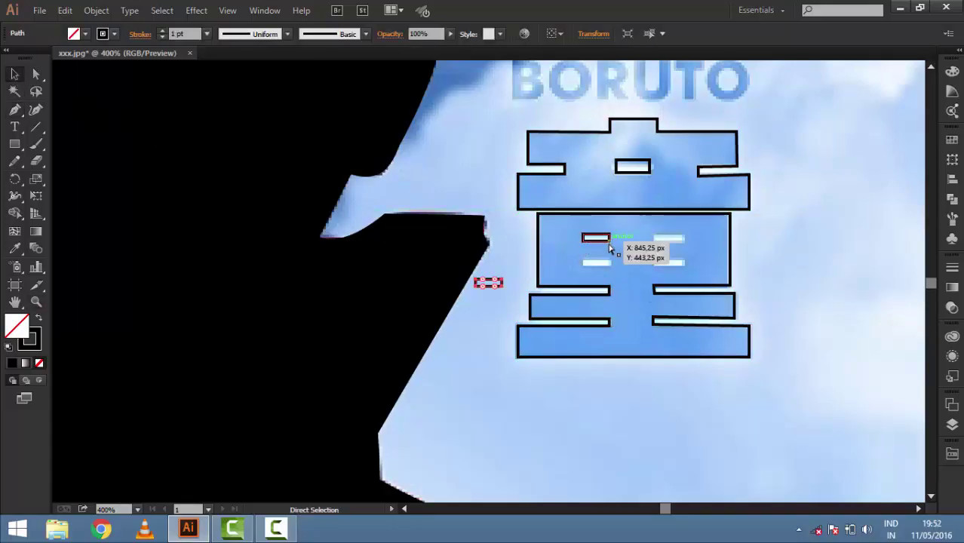
{"action": "mouse_move", "coordinate": [479, 287]}
{"action": "left_mouse_down"}
{"action": "mouse_move", "coordinate": [671, 240]}
{"action": "mouse_move", "coordinate": [671, 264]}
{"action": "left_mouse_up"}
{"action": "left_click", "coordinate": [832, 276]}
Step: Delete the sky background layer (Layer 1) from the Layers panel and confirm
{"action": "key", "text": "ctrl+minus"}
{"action": "key", "text": "ctrl+minus"}
{"action": "key", "text": "ctrl+minus"}
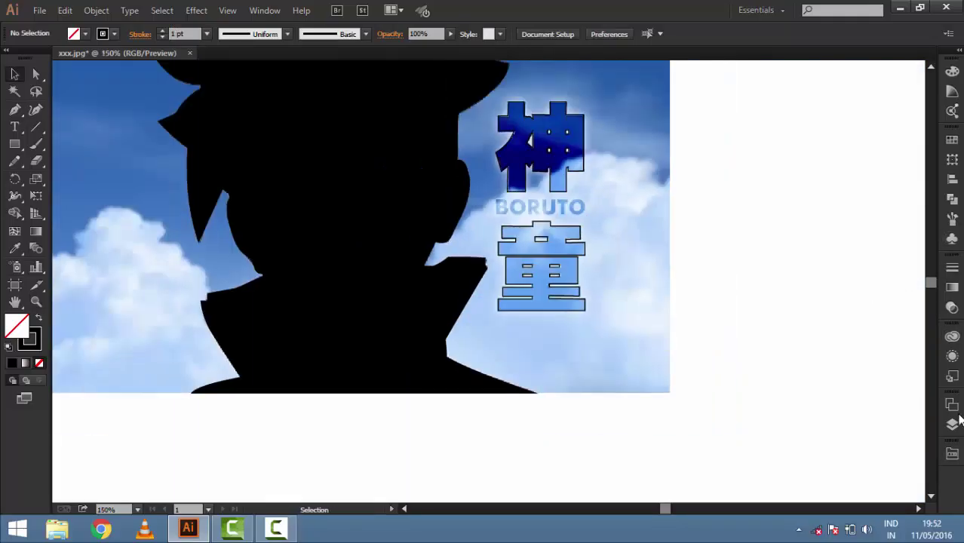
{"action": "left_click", "coordinate": [952, 424]}
{"action": "left_click", "coordinate": [777, 414]}
{"action": "left_click", "coordinate": [778, 415]}
{"action": "left_click", "coordinate": [843, 417]}
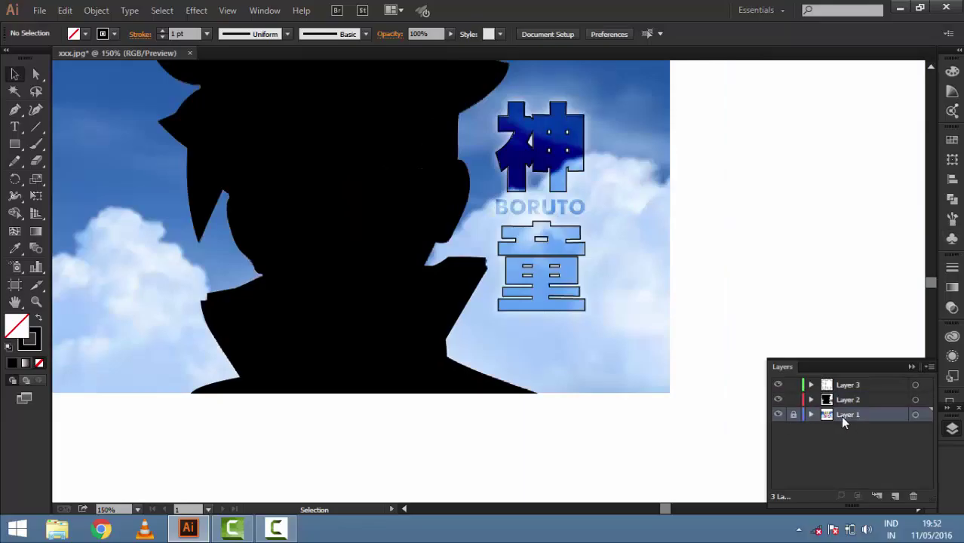
{"action": "left_click", "coordinate": [907, 494]}
{"action": "left_click", "coordinate": [549, 298]}
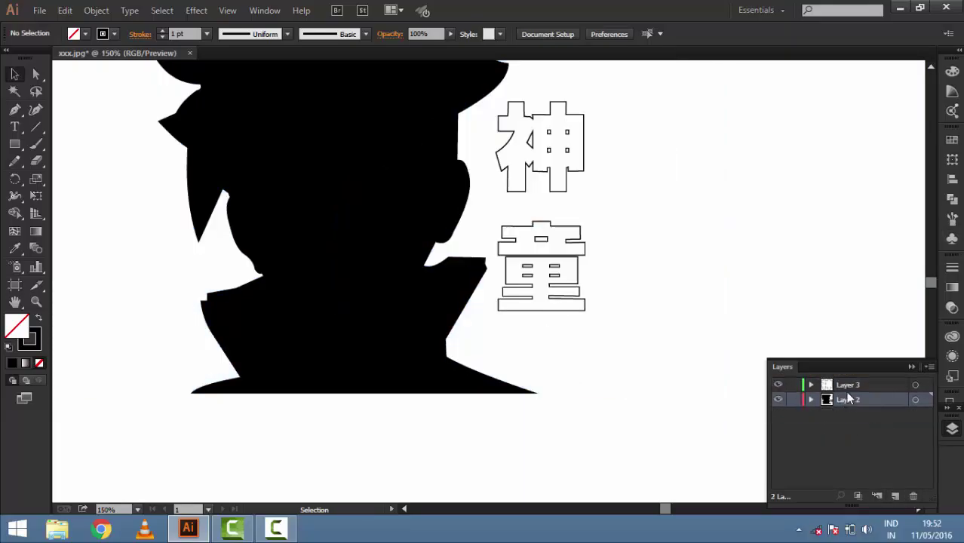
Step: Make Layer 3 the working layer at 100% zoom and start a BORUTO text line
{"action": "left_click", "coordinate": [820, 387]}
{"action": "key", "text": "ctrl+1"}
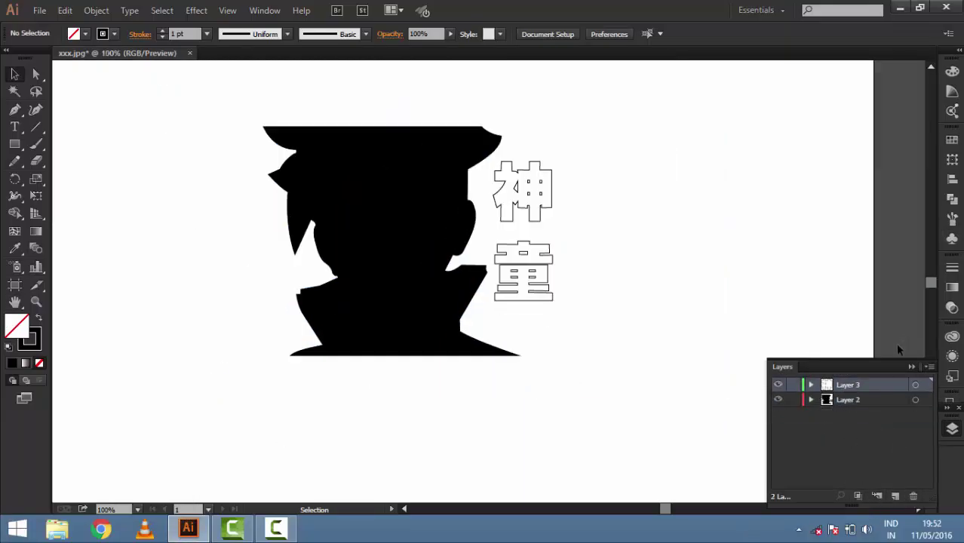
{"action": "key", "text": "t"}
{"action": "left_click", "coordinate": [598, 221]}
{"action": "type", "text": "BORUTO"}
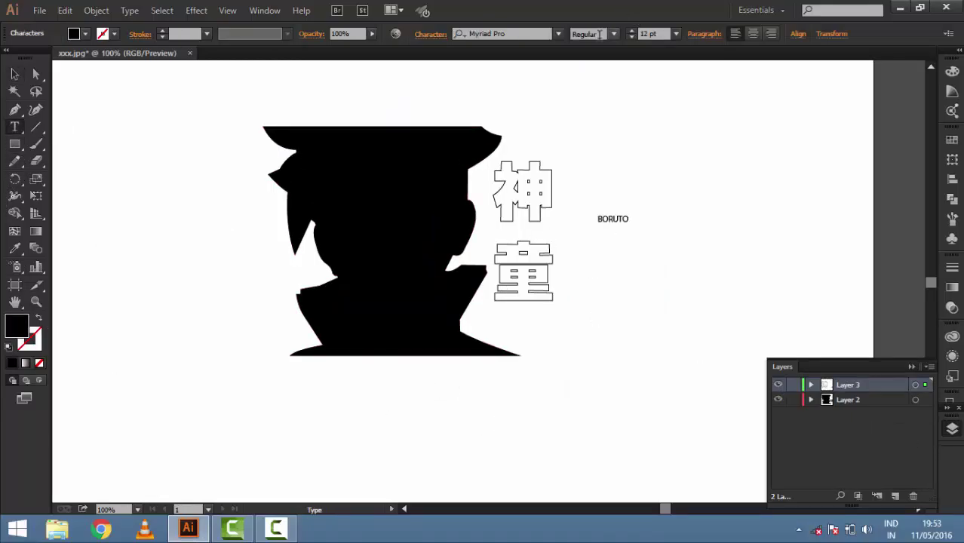
Step: Try the Need for Font typeface, then retype the name as UZUMAKI BORUTO
{"action": "left_click", "coordinate": [559, 35]}
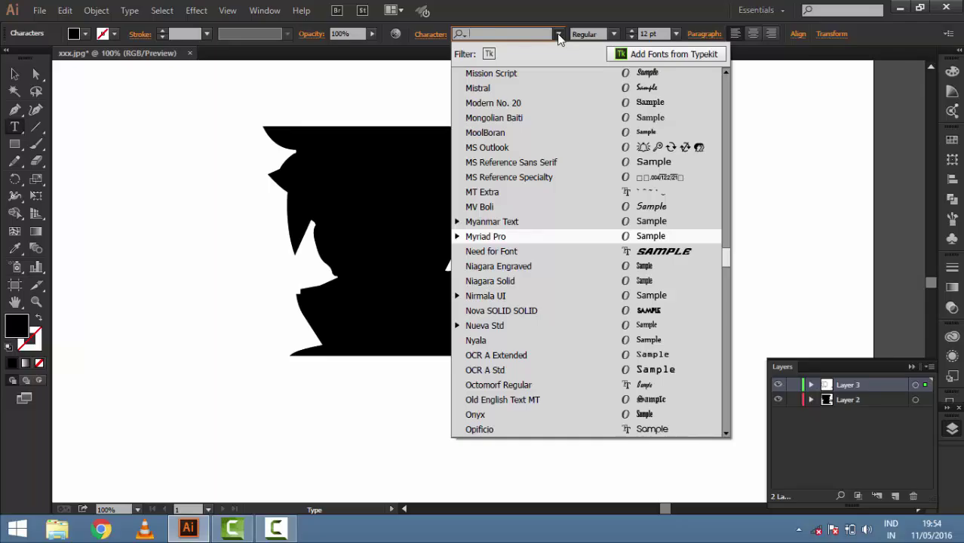
{"action": "left_click", "coordinate": [701, 255]}
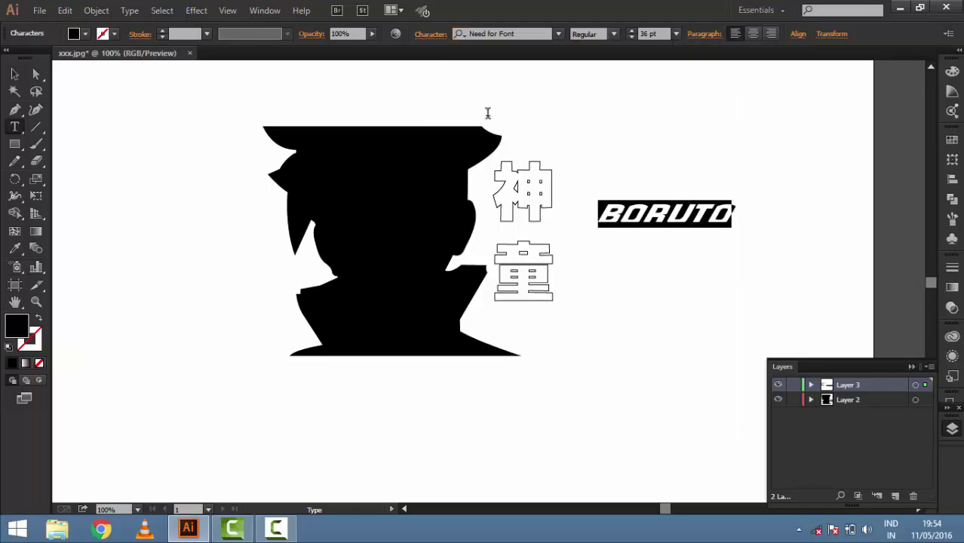
{"action": "key", "text": "BackSpace"}
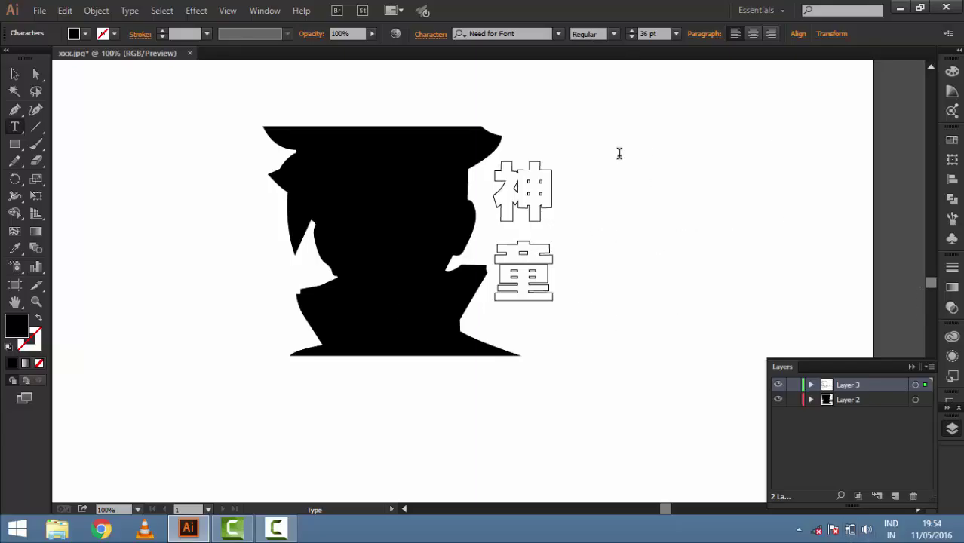
{"action": "type", "text": "UZUMAKI BORUTO"}
{"action": "key", "text": "ctrl+a"}
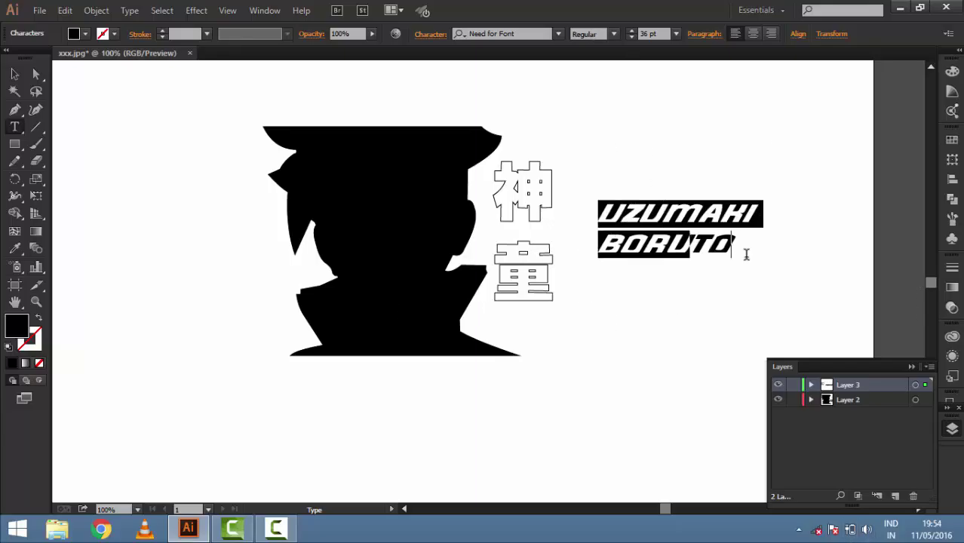
{"action": "left_click", "coordinate": [15, 75]}
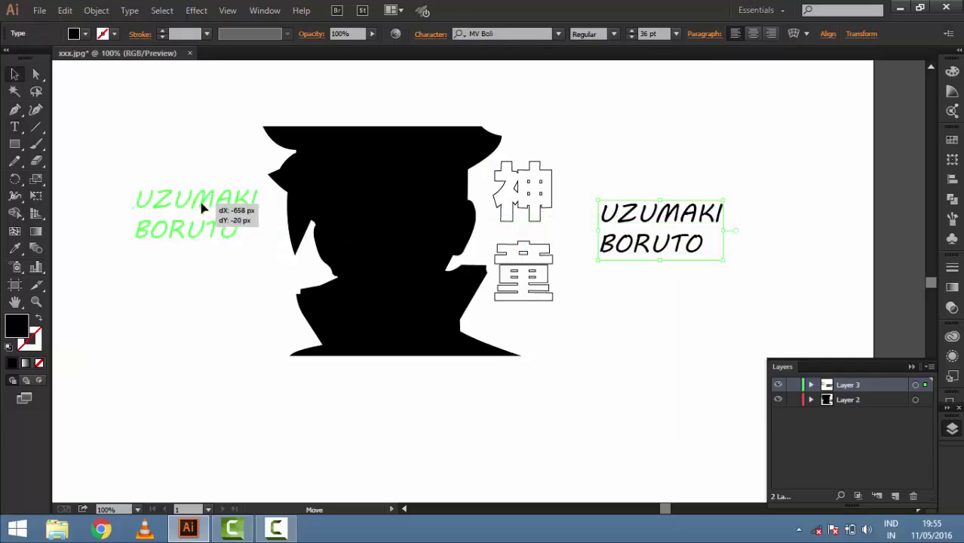
Step: Move the UZUMAKI BORUTO text left of and up beside the silhouette
{"action": "left_click_drag", "start_coordinate": [678, 230], "coordinate": [203, 251]}
{"action": "left_click", "coordinate": [846, 248]}
{"action": "scroll", "coordinate": [164, 262], "scroll_direction": "left", "scroll_amount": 5}
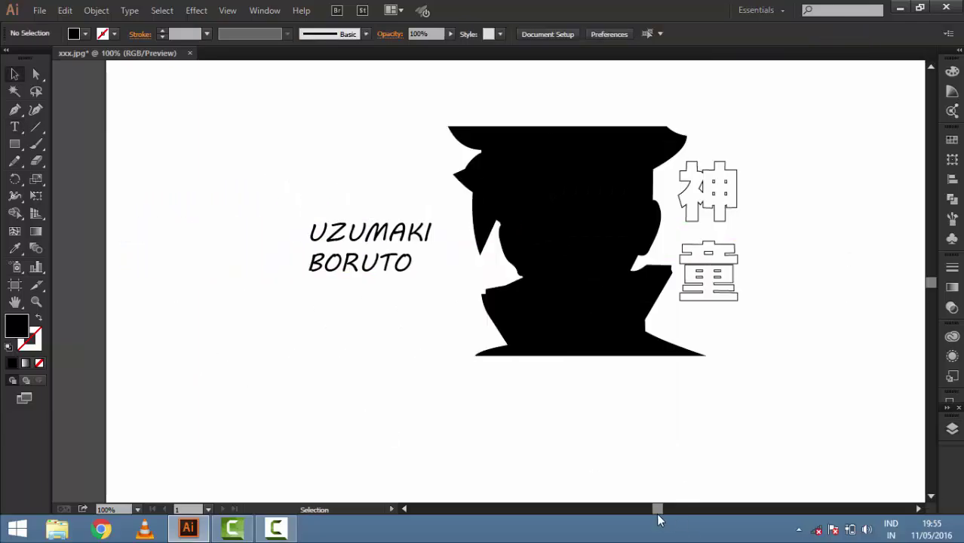
{"action": "mouse_move", "coordinate": [362, 249]}
{"action": "left_mouse_down"}
{"action": "mouse_move", "coordinate": [404, 315]}
{"action": "mouse_move", "coordinate": [378, 177]}
{"action": "left_mouse_up"}
{"action": "left_click", "coordinate": [415, 441]}
Step: Add a 'silhuo' credit line below the name and move it beside the silhouette
{"action": "key", "text": "t"}
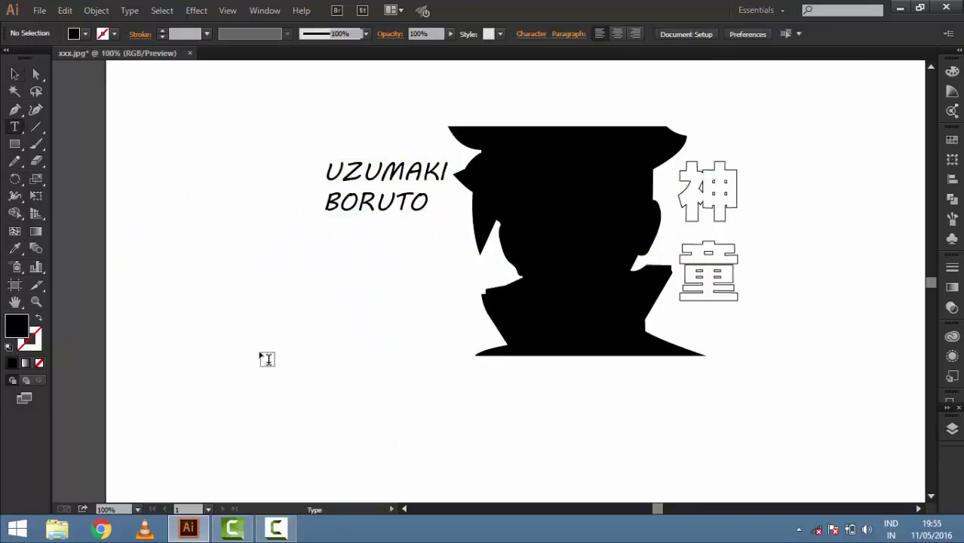
{"action": "left_click", "coordinate": [259, 349]}
{"action": "type", "text": "silhuo"}
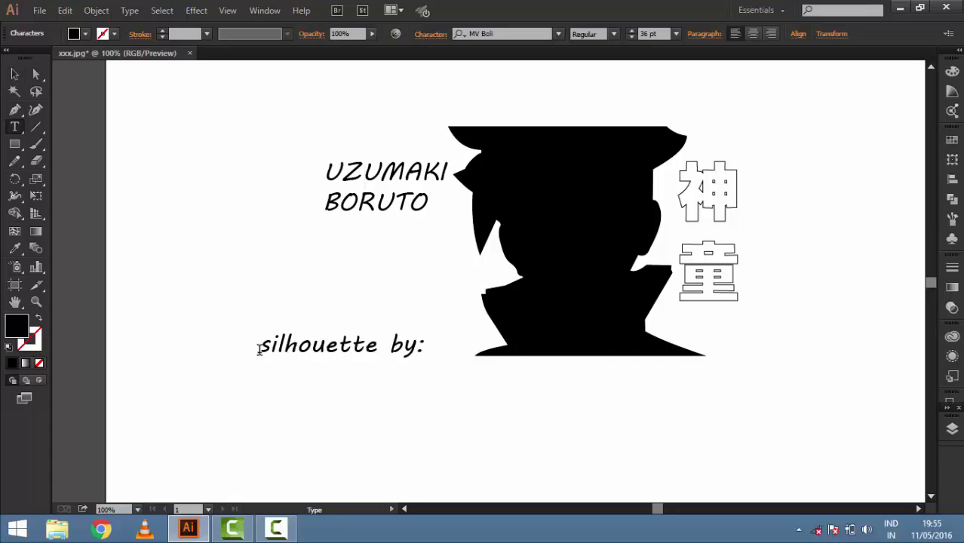
{"action": "left_click", "coordinate": [15, 74]}
{"action": "left_click_drag", "start_coordinate": [330, 370], "coordinate": [382, 318]}
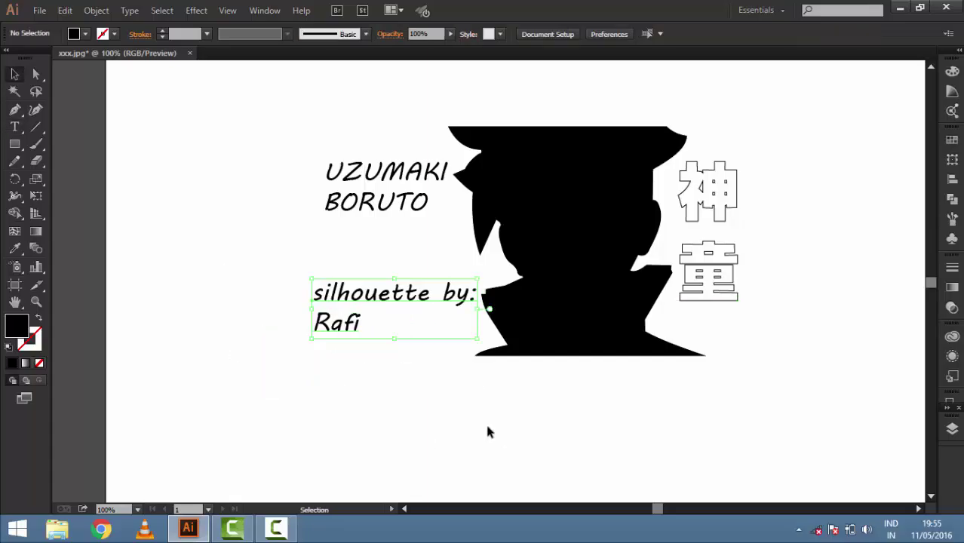
Step: Duplicate the name text, fill the copy red, and line it up with the black name
{"action": "left_click_drag", "start_coordinate": [399, 200], "coordinate": [286, 120]}
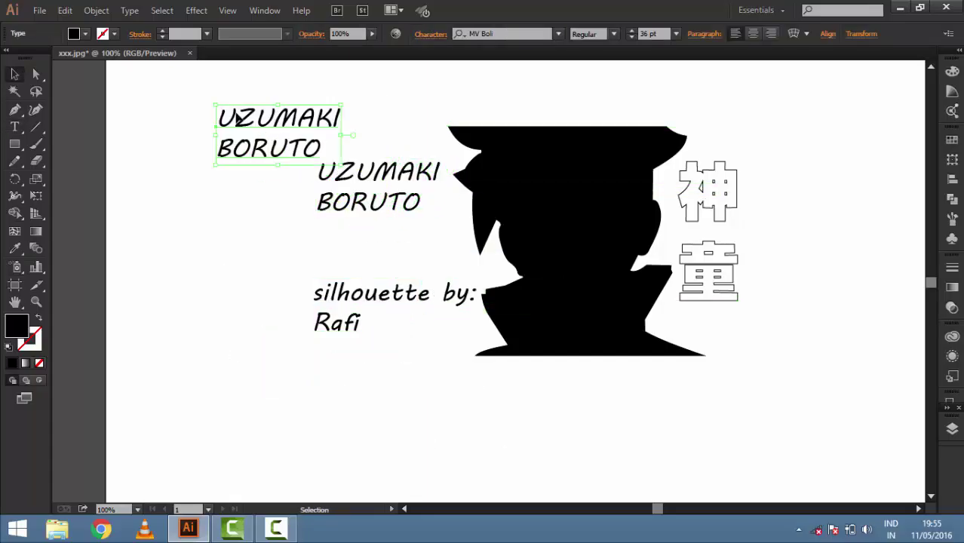
{"action": "left_click", "coordinate": [952, 407]}
{"action": "left_click", "coordinate": [952, 427]}
{"action": "left_click", "coordinate": [952, 445]}
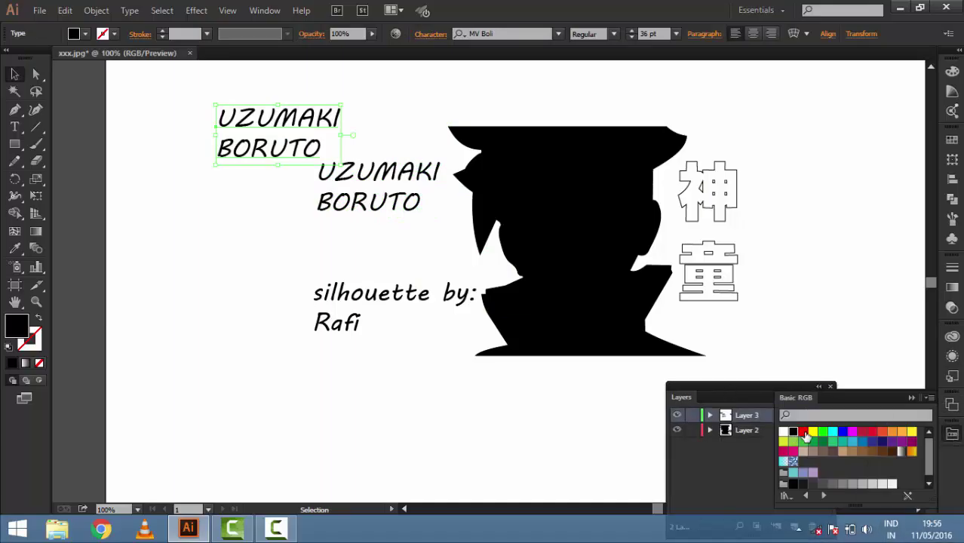
{"action": "left_click", "coordinate": [872, 431]}
{"action": "mouse_move", "coordinate": [304, 124]}
{"action": "left_mouse_down"}
{"action": "mouse_move", "coordinate": [405, 179]}
{"action": "mouse_move", "coordinate": [297, 222]}
{"action": "left_mouse_up"}
{"action": "left_click", "coordinate": [219, 380]}
Step: Bring the black name to front, offset over the red copy, and move both into place
{"action": "right_click", "coordinate": [365, 189]}
{"action": "left_click", "coordinate": [491, 324]}
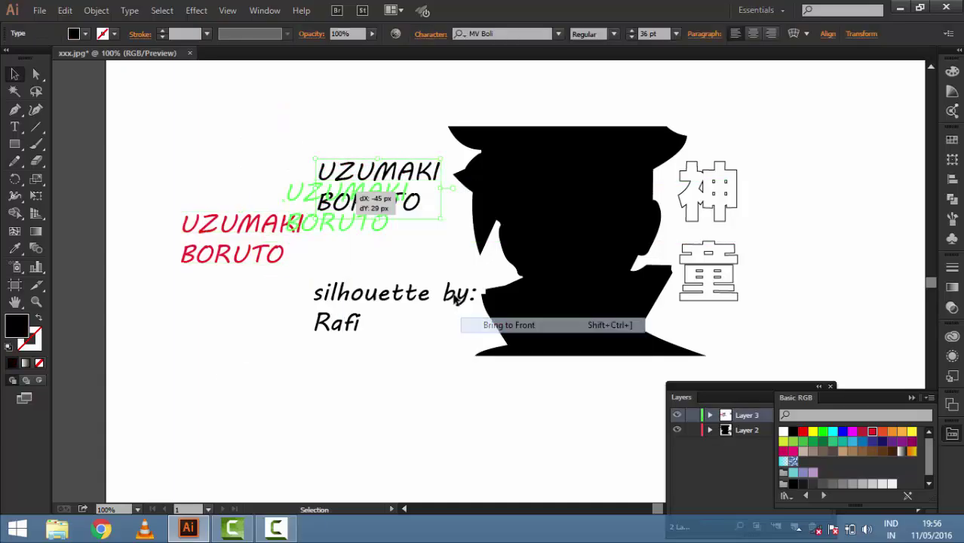
{"action": "mouse_move", "coordinate": [400, 206]}
{"action": "left_mouse_down"}
{"action": "mouse_move", "coordinate": [261, 255]}
{"action": "mouse_move", "coordinate": [409, 198]}
{"action": "left_mouse_up"}
{"action": "left_click", "coordinate": [361, 273]}
{"action": "left_click", "coordinate": [418, 252]}
{"action": "left_click_drag", "start_coordinate": [896, 405], "coordinate": [916, 442]}
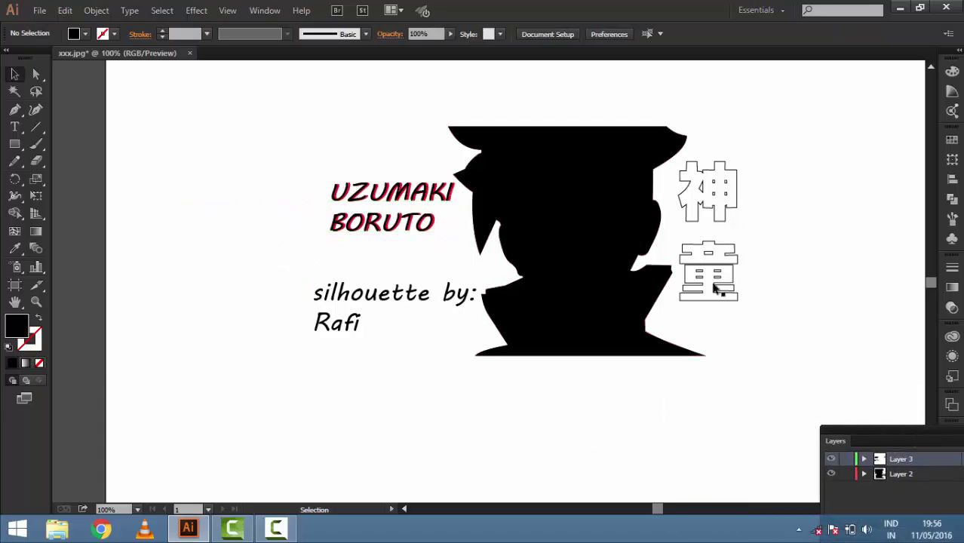
Step: Select both kanji outlines
{"action": "left_click_drag", "start_coordinate": [719, 196], "coordinate": [718, 330]}
{"action": "left_click", "coordinate": [718, 330]}
{"action": "left_click_drag", "start_coordinate": [685, 302], "coordinate": [726, 306]}
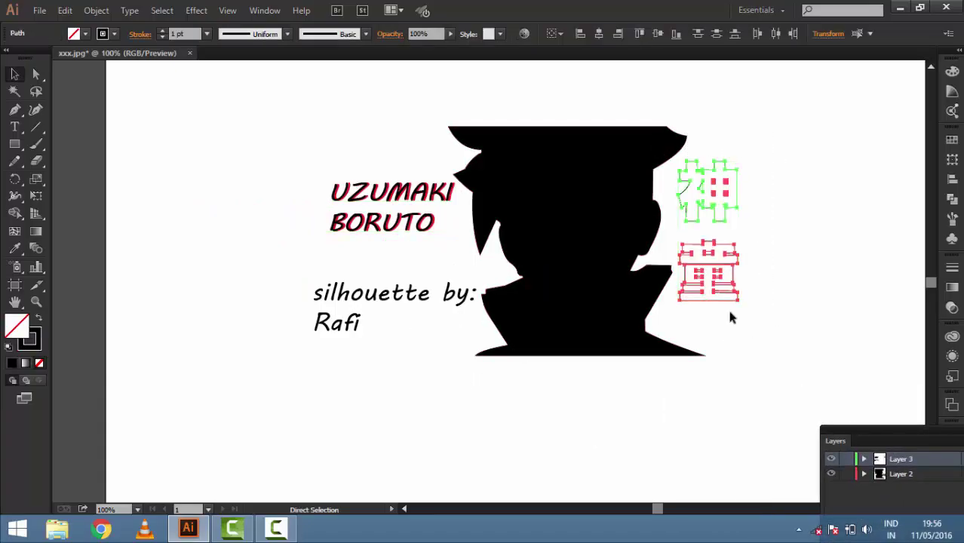
Step: Paste a copy of the kanji beside the originals and fill it red
{"action": "key", "text": "ctrl+c"}
{"action": "key", "text": "ctrl+v"}
{"action": "left_click_drag", "start_coordinate": [492, 262], "coordinate": [786, 205]}
{"action": "left_click_drag", "start_coordinate": [835, 440], "coordinate": [936, 68]}
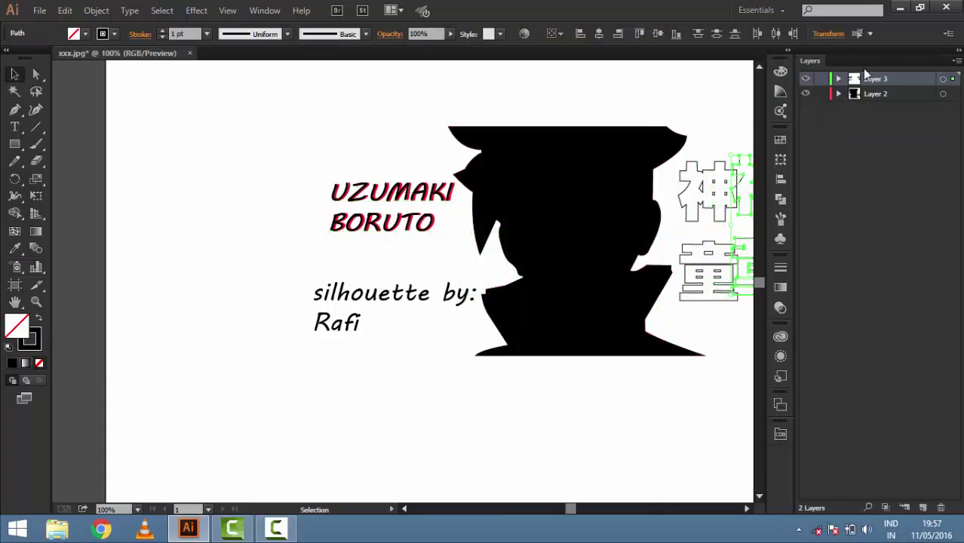
{"action": "left_click", "coordinate": [952, 434]}
{"action": "left_click", "coordinate": [892, 431]}
{"action": "key", "text": "a"}
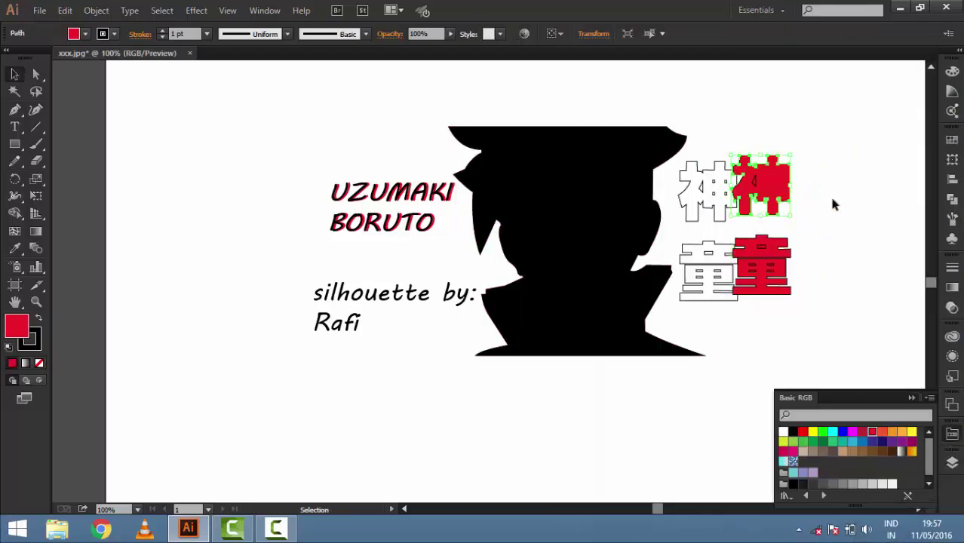
{"action": "left_click_drag", "start_coordinate": [833, 202], "coordinate": [747, 154]}
{"action": "key", "text": "Delete"}
{"action": "key", "text": "ctrl+z"}
{"action": "key", "text": "ctrl+z"}
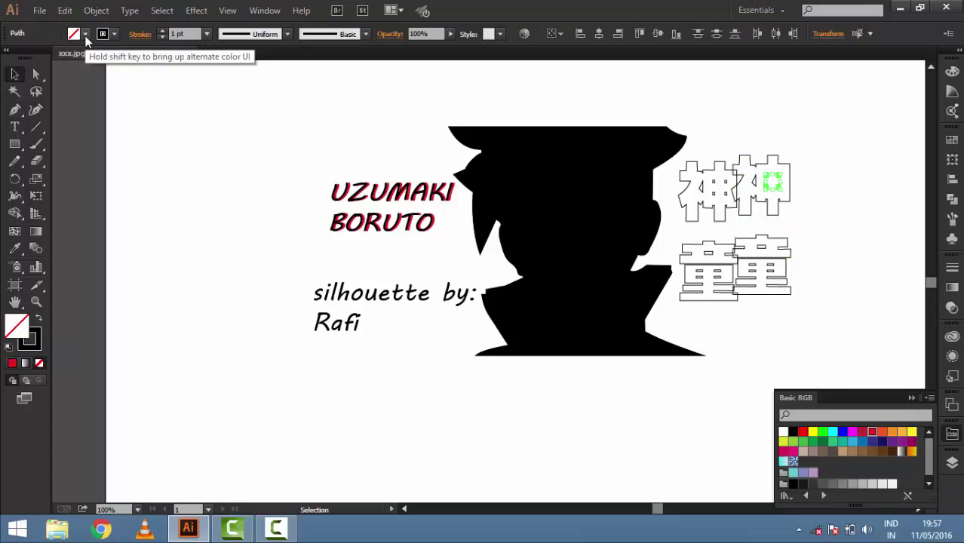
Step: Fill the kanji copies red and move them over the outlined kanji
{"action": "left_click", "coordinate": [806, 258]}
{"action": "left_click", "coordinate": [760, 266]}
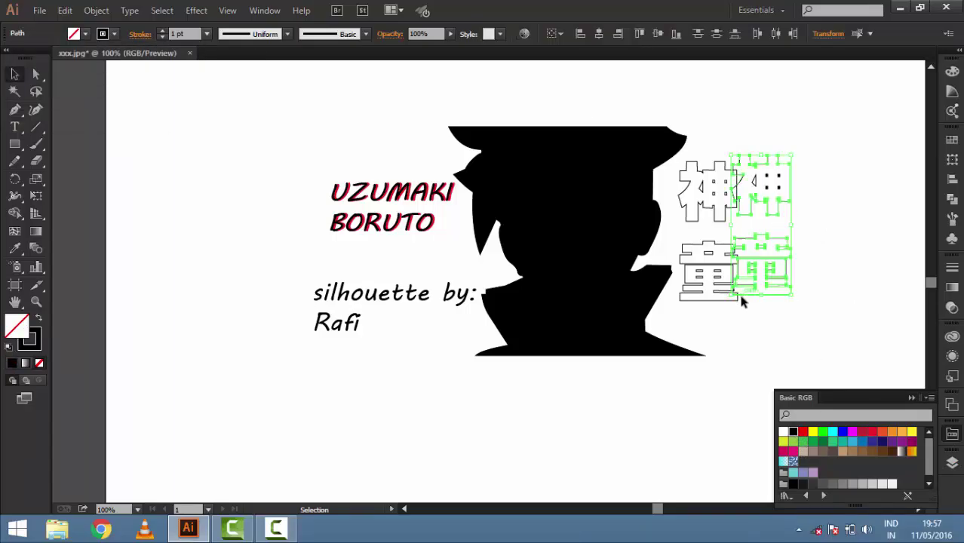
{"action": "left_click", "coordinate": [873, 432]}
{"action": "right_click", "coordinate": [780, 190]}
{"action": "left_click", "coordinate": [688, 436]}
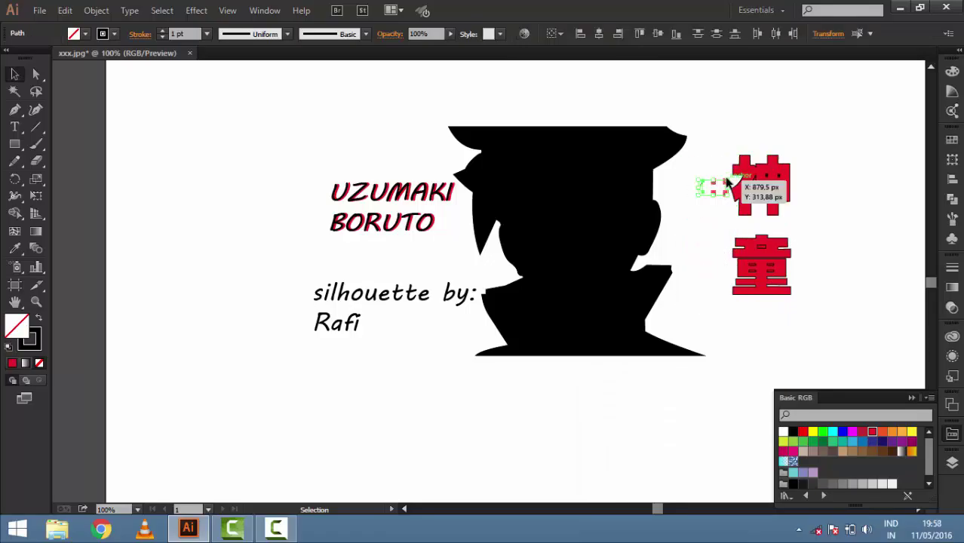
{"action": "left_click_drag", "start_coordinate": [786, 265], "coordinate": [734, 283]}
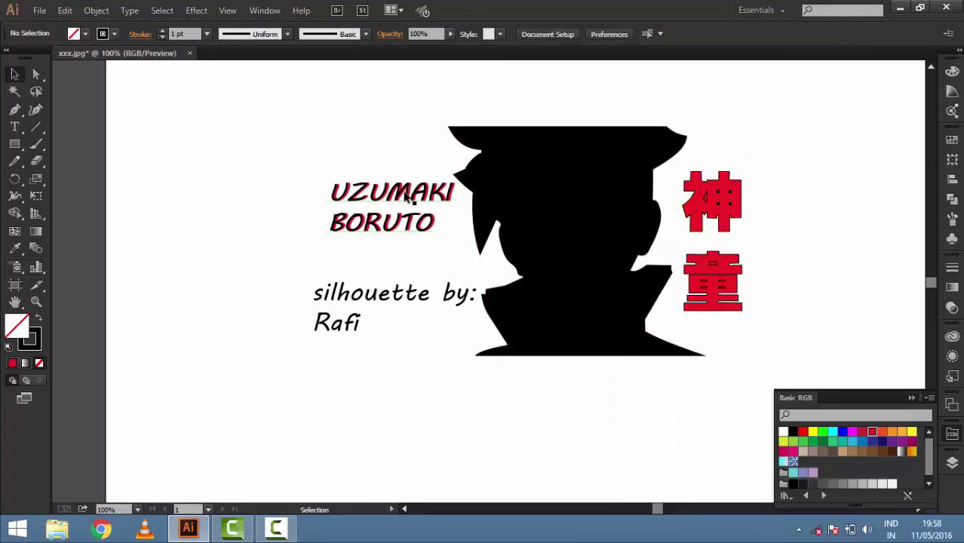
Step: Delete the black name copy, then move the red name and credit line up
{"action": "left_click", "coordinate": [407, 195]}
{"action": "left_click_drag", "start_coordinate": [408, 195], "coordinate": [369, 160]}
{"action": "key", "text": "Delete"}
{"action": "left_click_drag", "start_coordinate": [396, 206], "coordinate": [384, 184]}
{"action": "left_click_drag", "start_coordinate": [426, 278], "coordinate": [421, 251]}
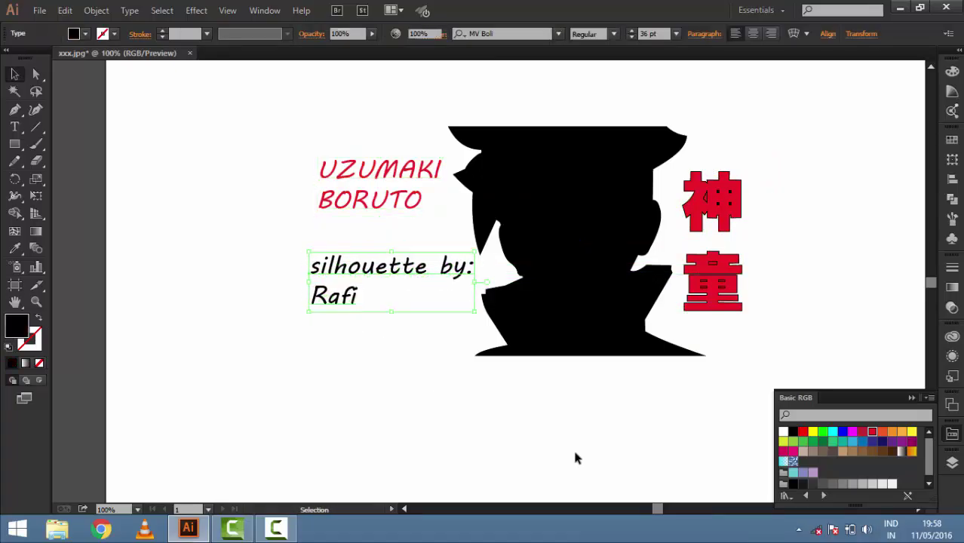
Step: On a new Layer 4, draw a black 1349 × 800 px rectangle covering the artboard
{"action": "left_click", "coordinate": [575, 457]}
{"action": "key", "text": "ctrl+minus"}
{"action": "left_click", "coordinate": [911, 399]}
{"action": "key", "text": "F7"}
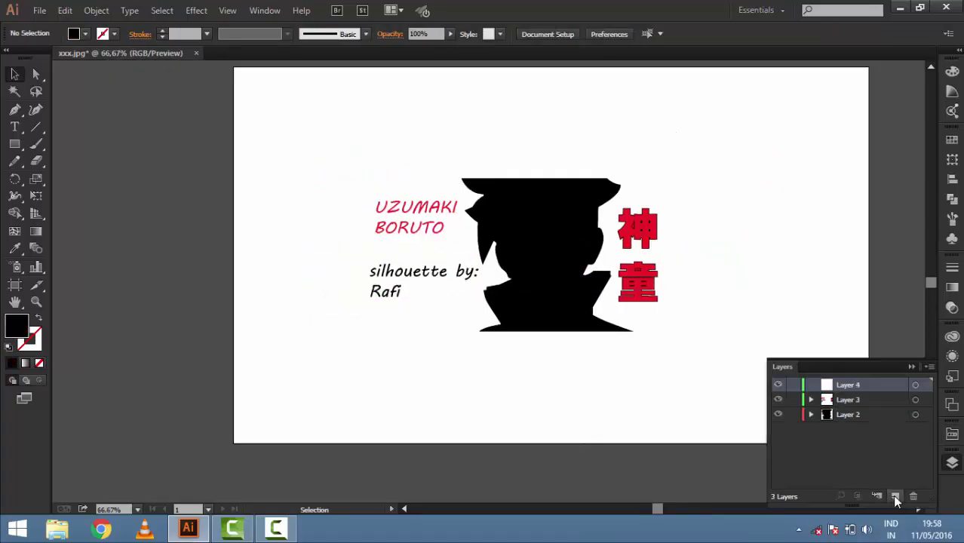
{"action": "key", "text": "F7"}
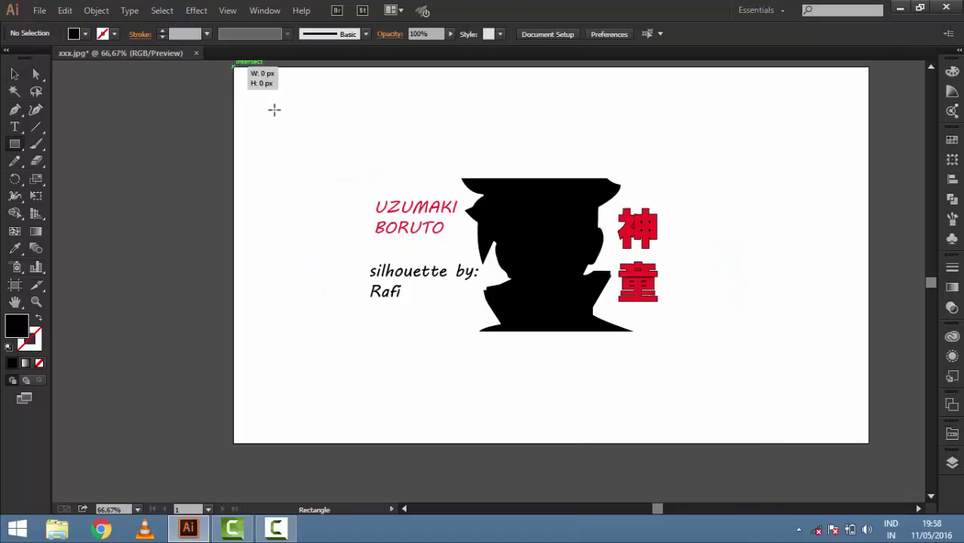
{"action": "left_click_drag", "start_coordinate": [274, 111], "coordinate": [869, 444]}
{"action": "key", "text": "v"}
{"action": "left_click_drag", "start_coordinate": [394, 167], "coordinate": [409, 181]}
{"action": "left_click_drag", "start_coordinate": [864, 255], "coordinate": [868, 255]}
{"action": "left_click", "coordinate": [893, 255]}
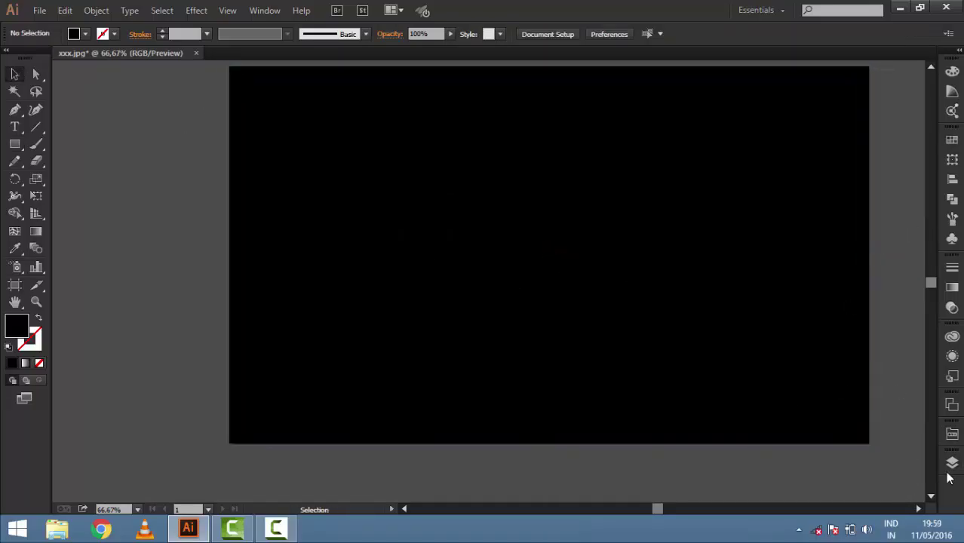
Step: Move the rectangle's Layer 4 below the artwork layers
{"action": "right_click", "coordinate": [809, 162]}
{"action": "left_click", "coordinate": [747, 412]}
{"action": "key", "text": "F7"}
{"action": "left_click_drag", "start_coordinate": [813, 385], "coordinate": [829, 421]}
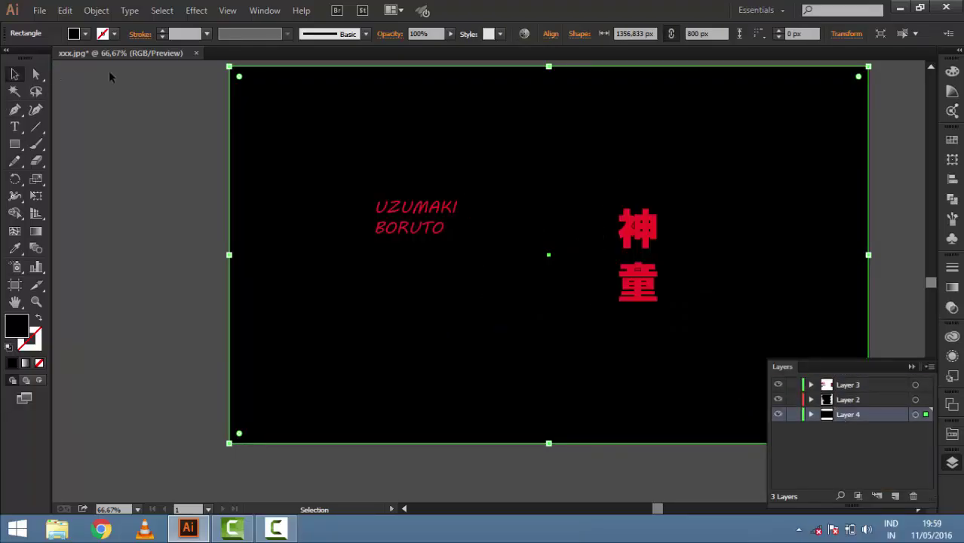
{"action": "left_click", "coordinate": [952, 463]}
Step: Fill the background rectangle dark gray and align its left edge to the artboard
{"action": "left_click", "coordinate": [952, 433]}
{"action": "left_click", "coordinate": [812, 483]}
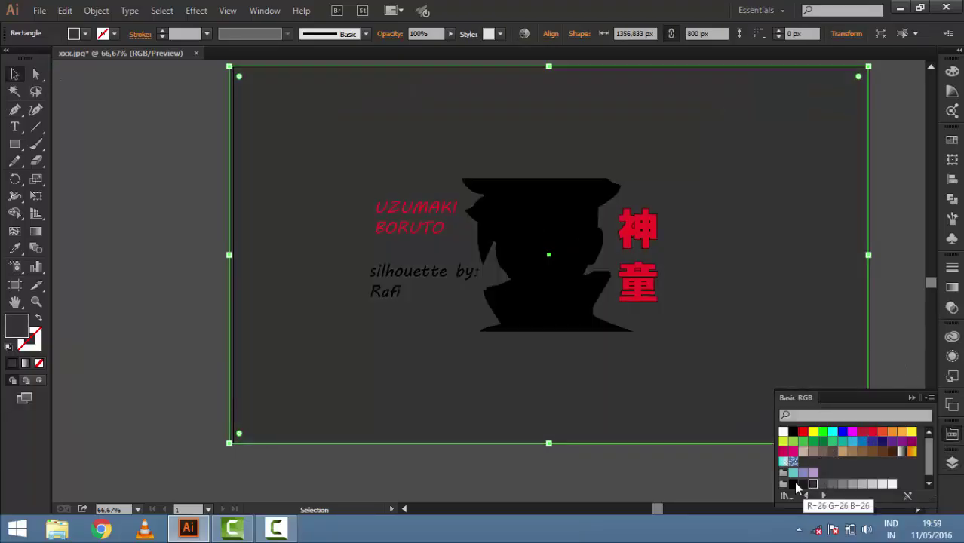
{"action": "left_click", "coordinate": [151, 121]}
{"action": "left_click_drag", "start_coordinate": [228, 254], "coordinate": [233, 254]}
{"action": "left_click", "coordinate": [153, 258]}
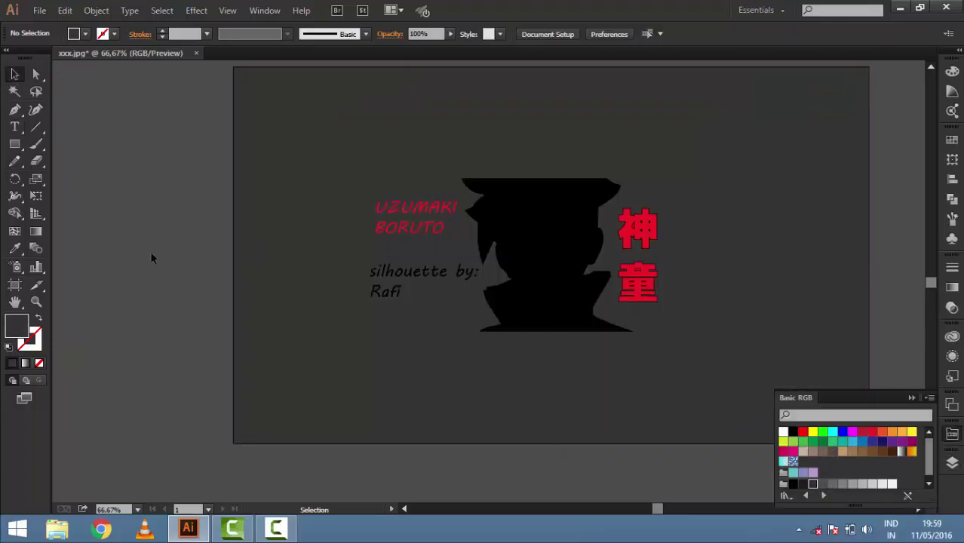
{"action": "key", "text": "ctrl+shift"}
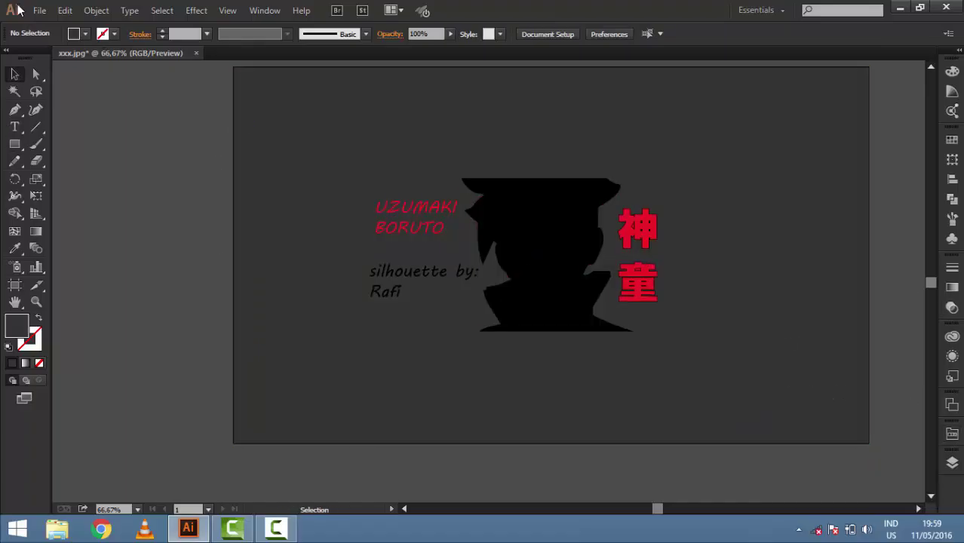